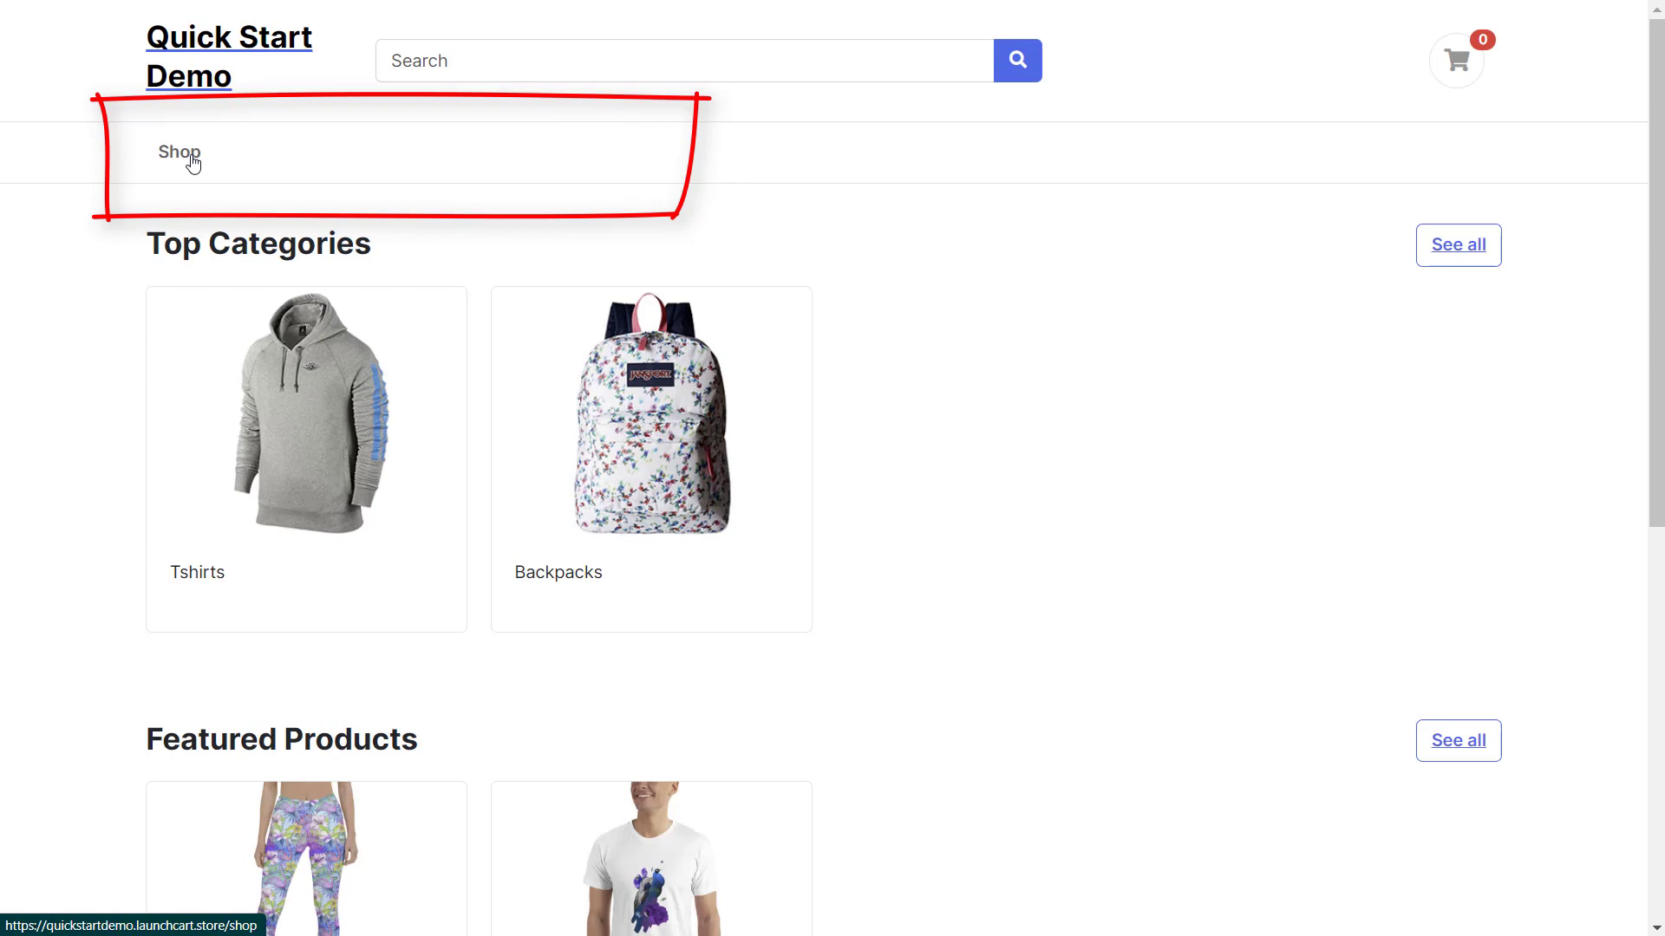
# - Visit the storefront's Shop page via the lone Shop link in the navigation bar
pyautogui.click(179, 152)
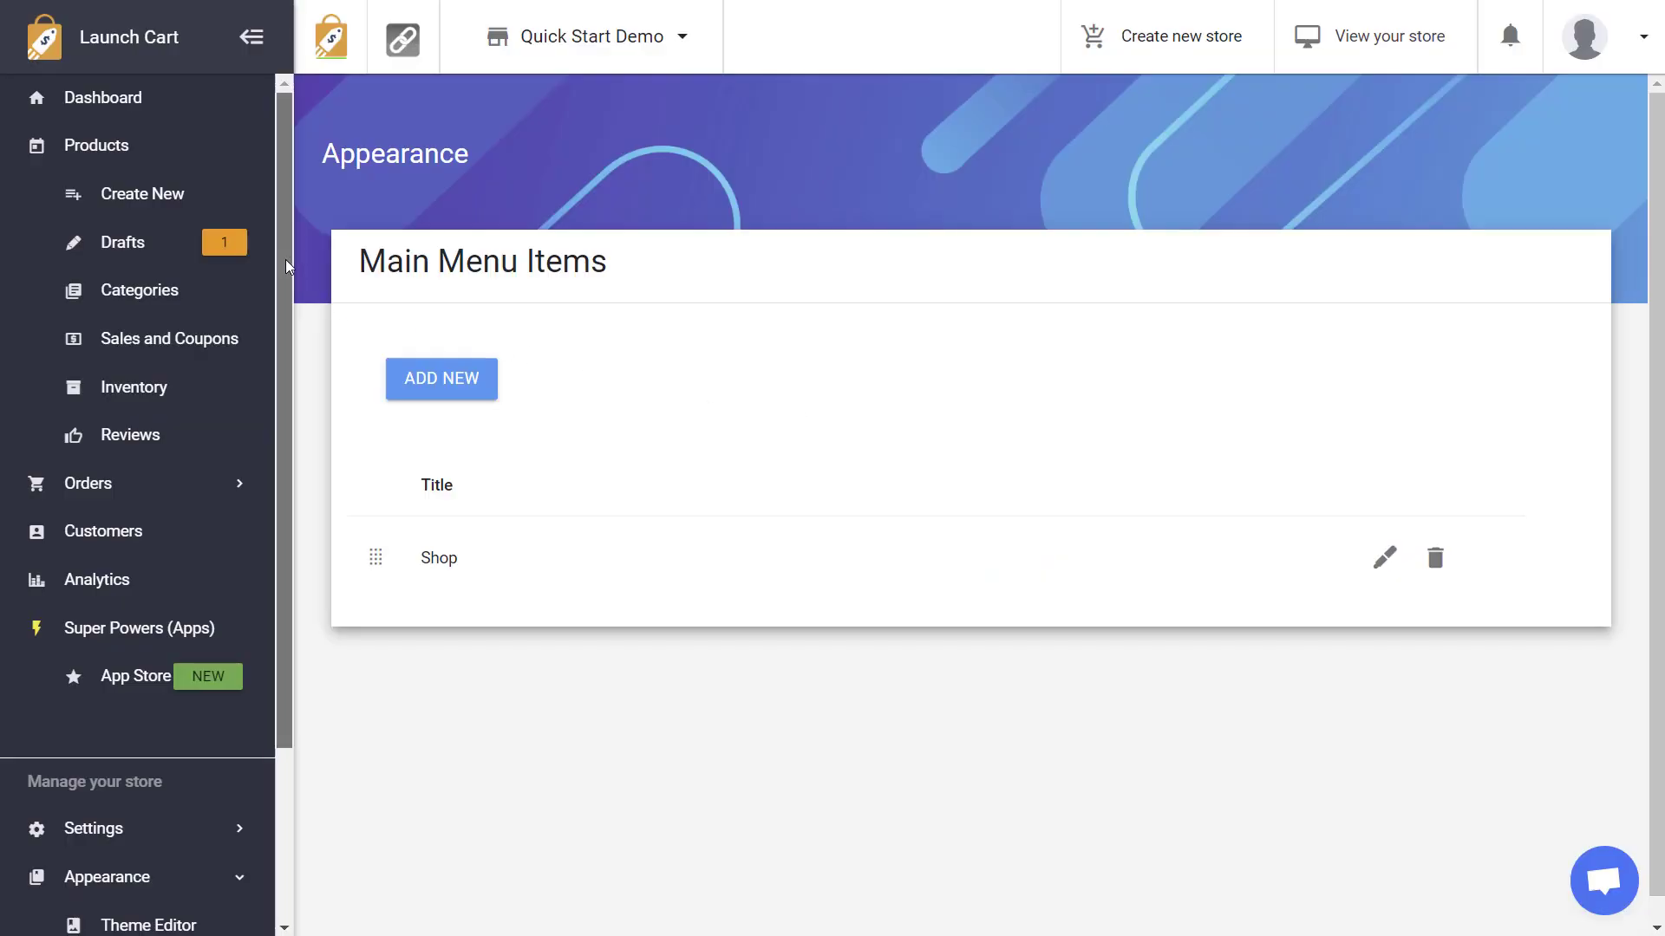
pyautogui.moveTo(284, 276); pyautogui.dragTo(303, 528)
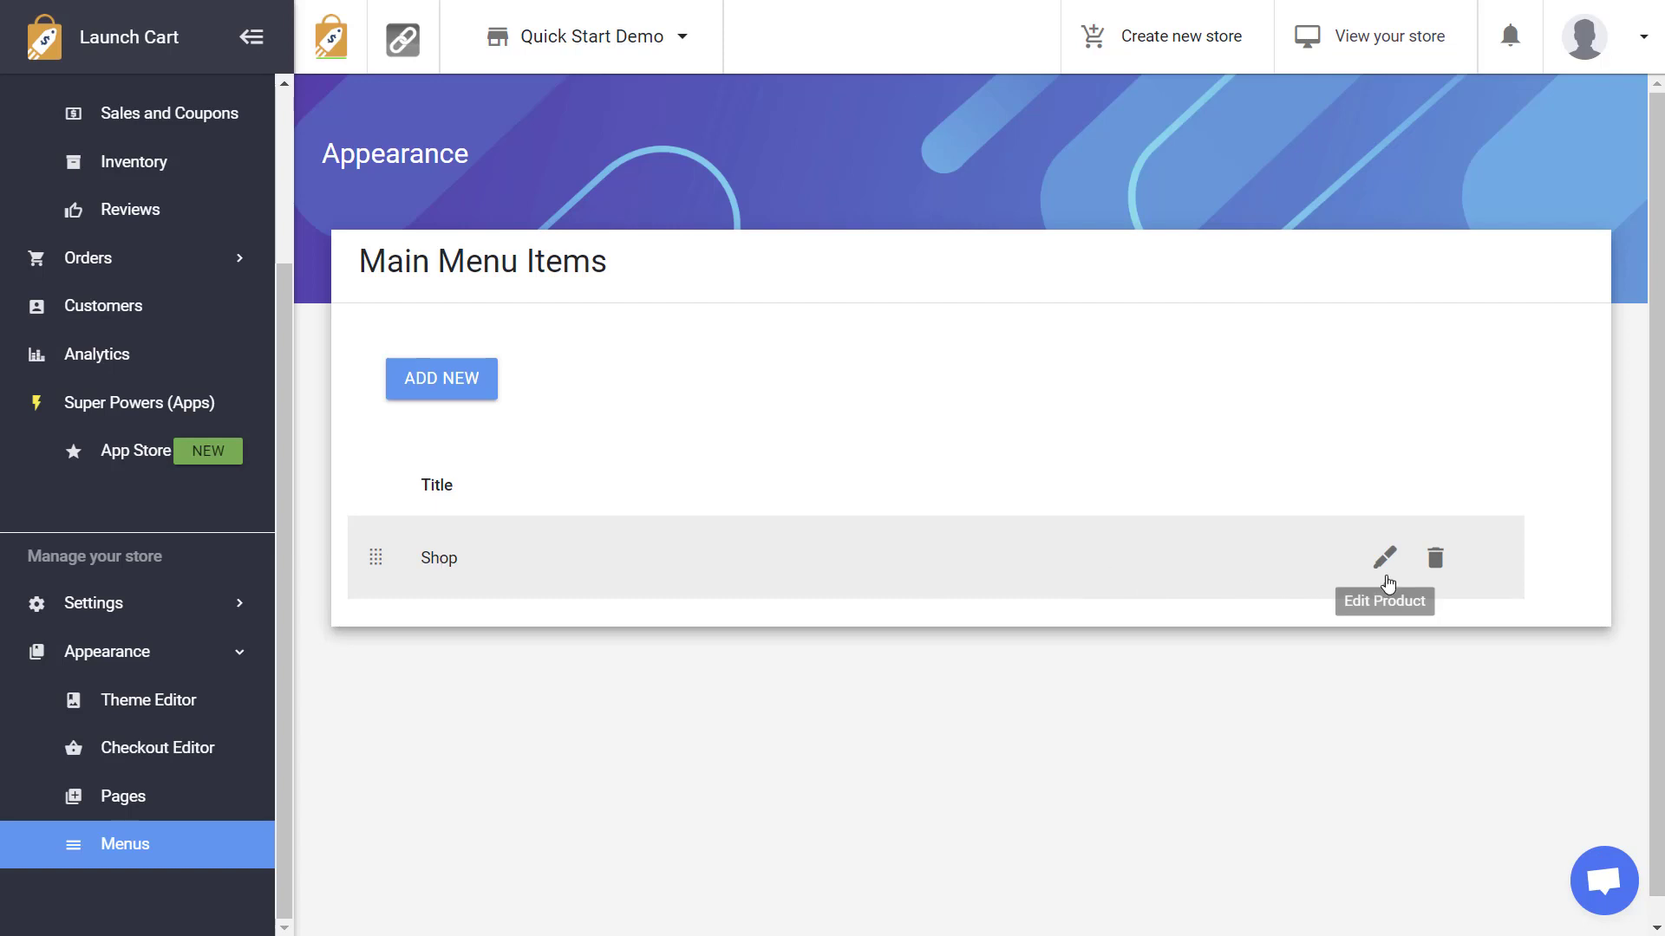
pyautogui.click(1387, 566)
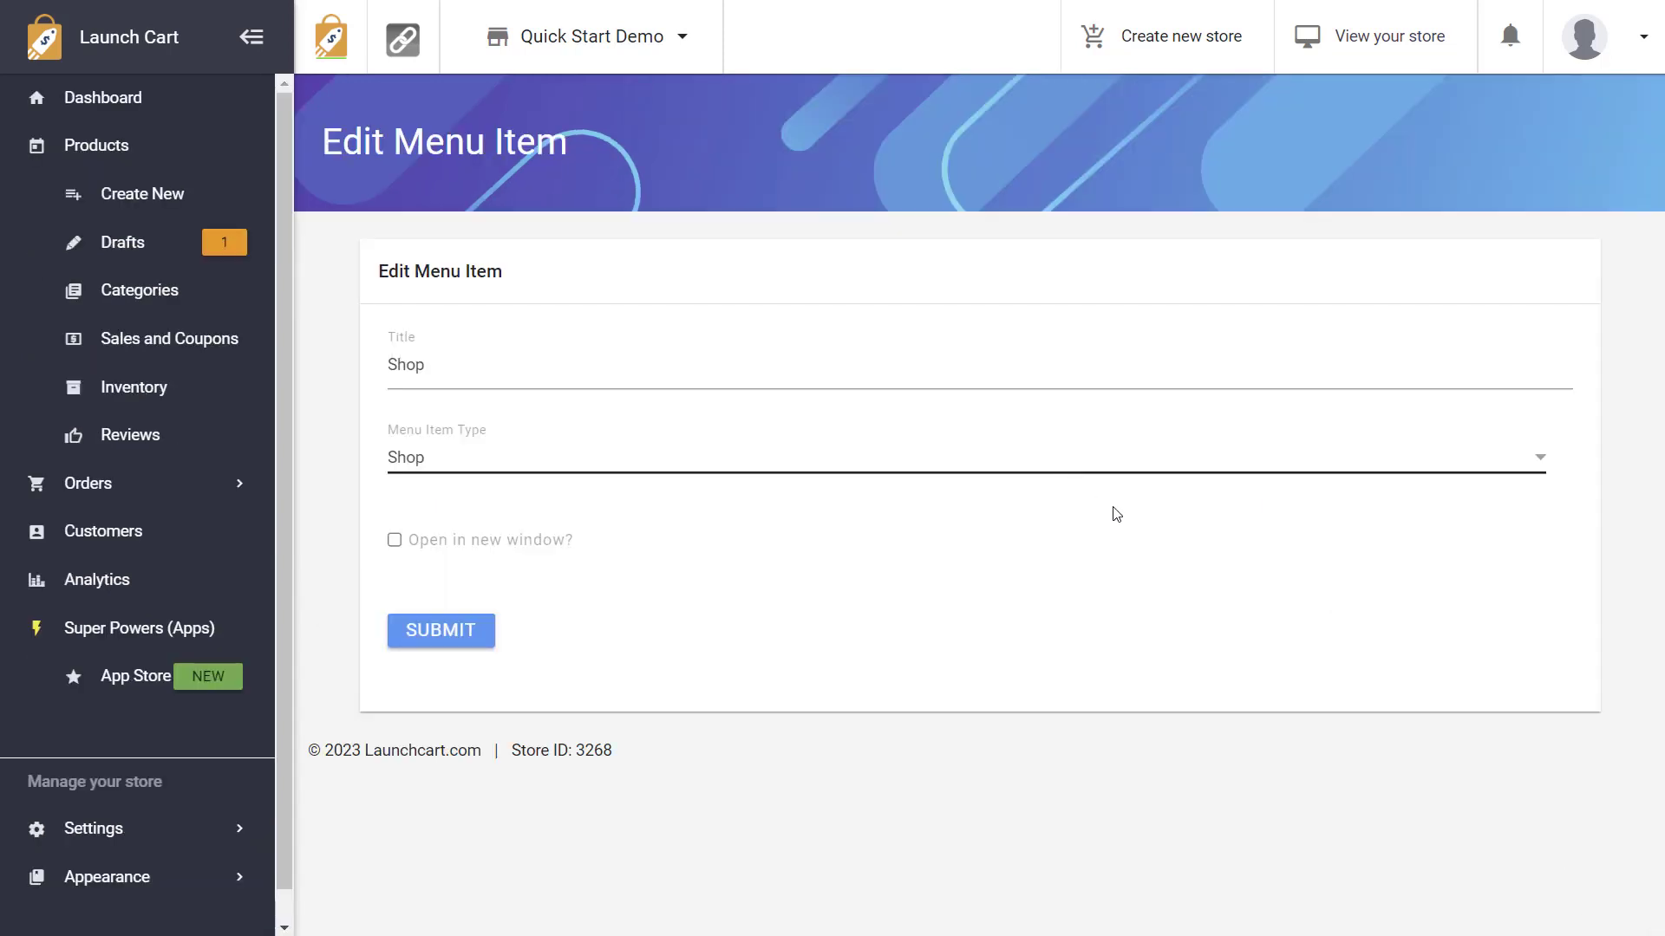
pyautogui.click(468, 379)
pyautogui.moveTo(469, 378); pyautogui.dragTo(371, 379)
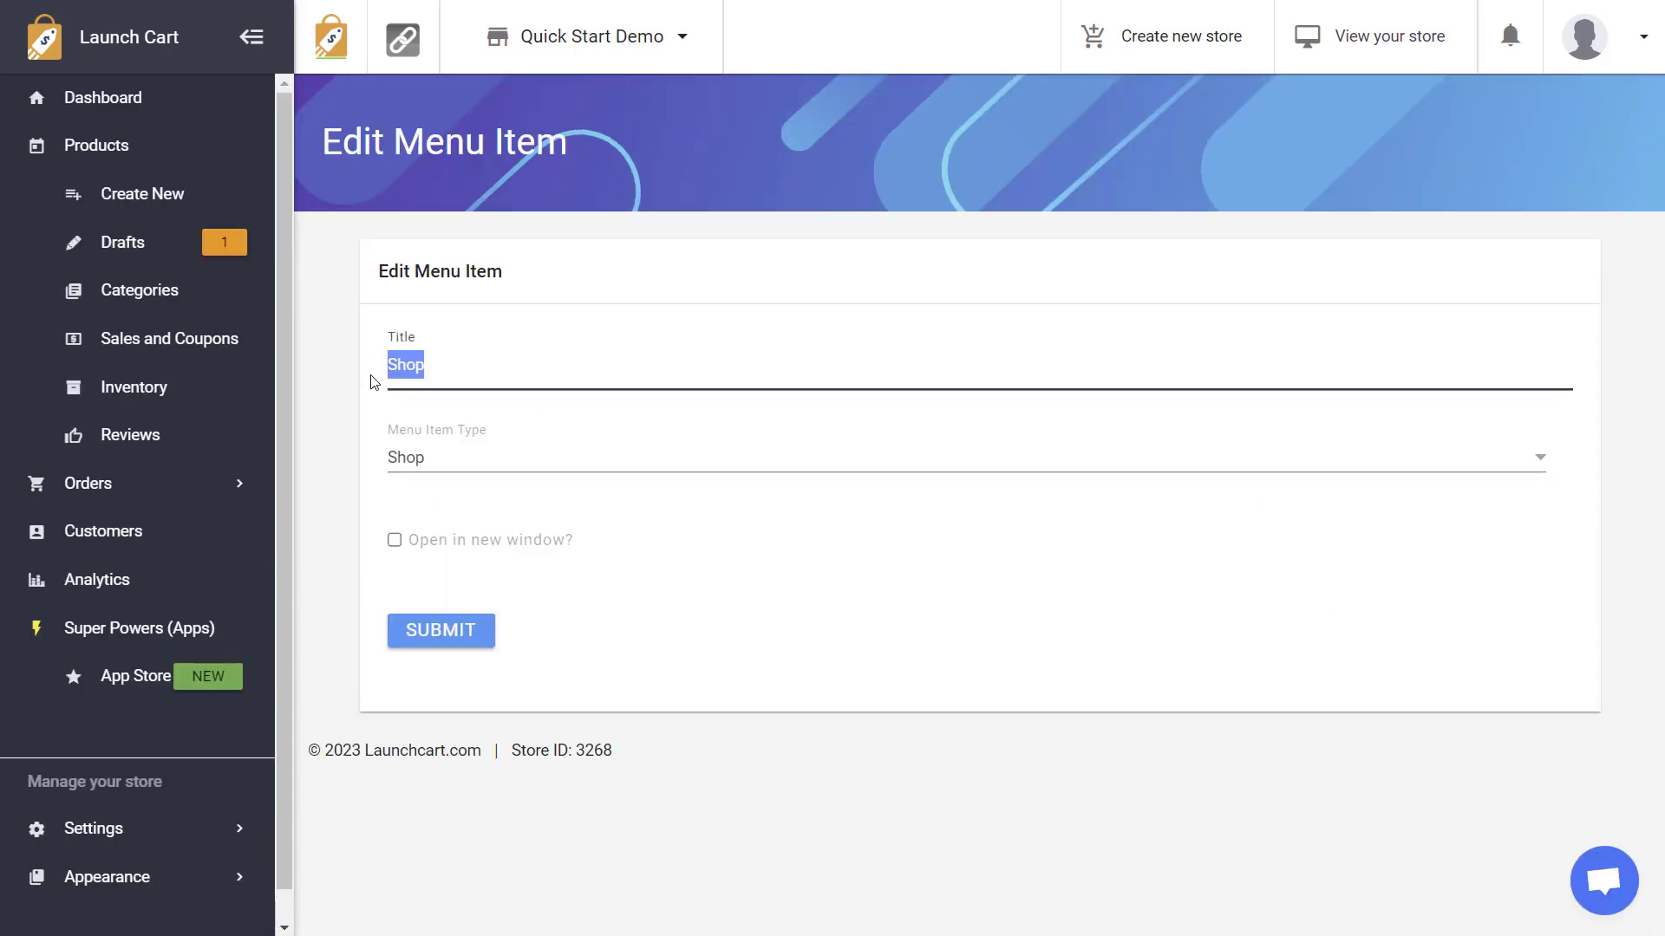
pyautogui.click(468, 460)
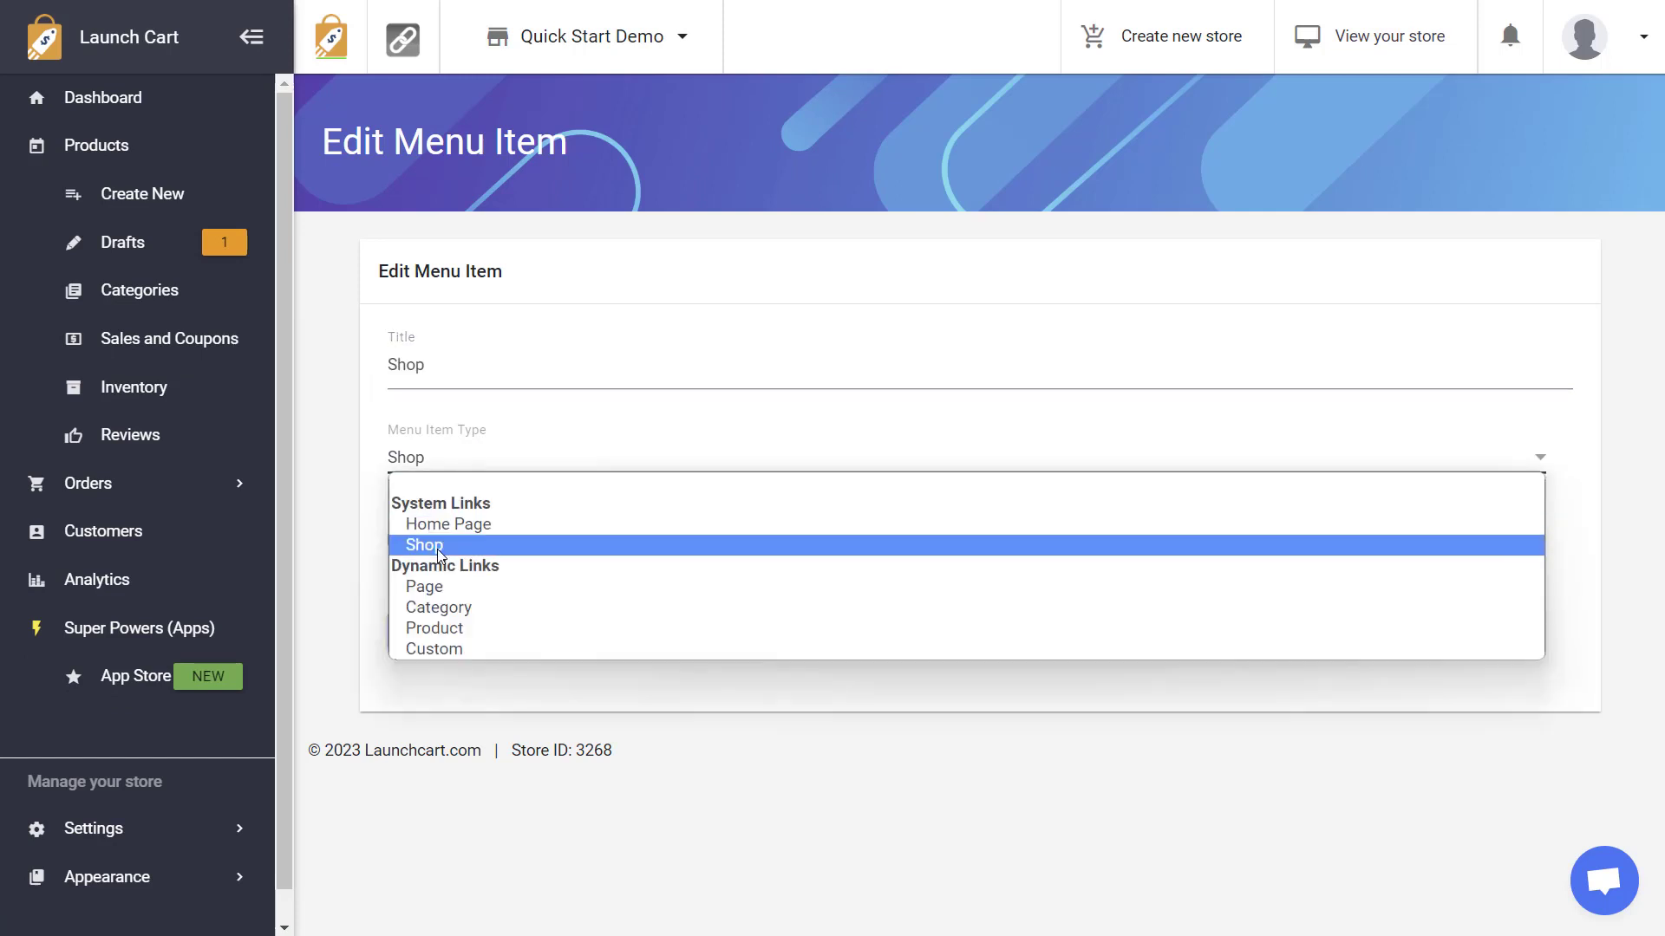
pyautogui.click(362, 556)
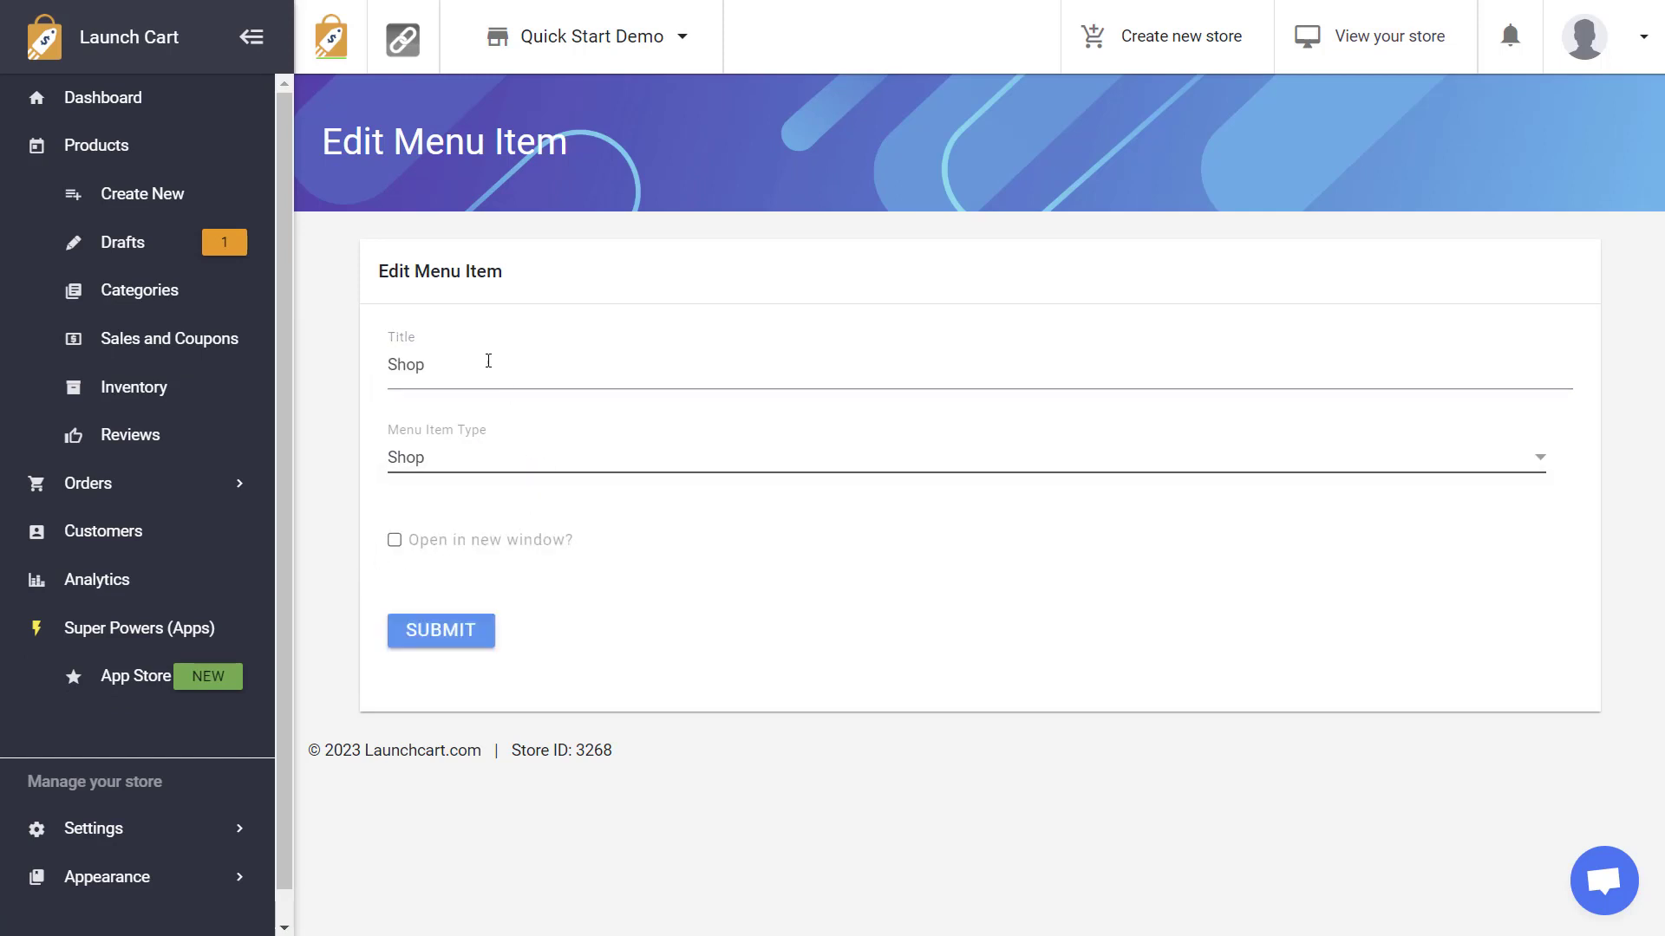
pyautogui.rightClick(332, 292)
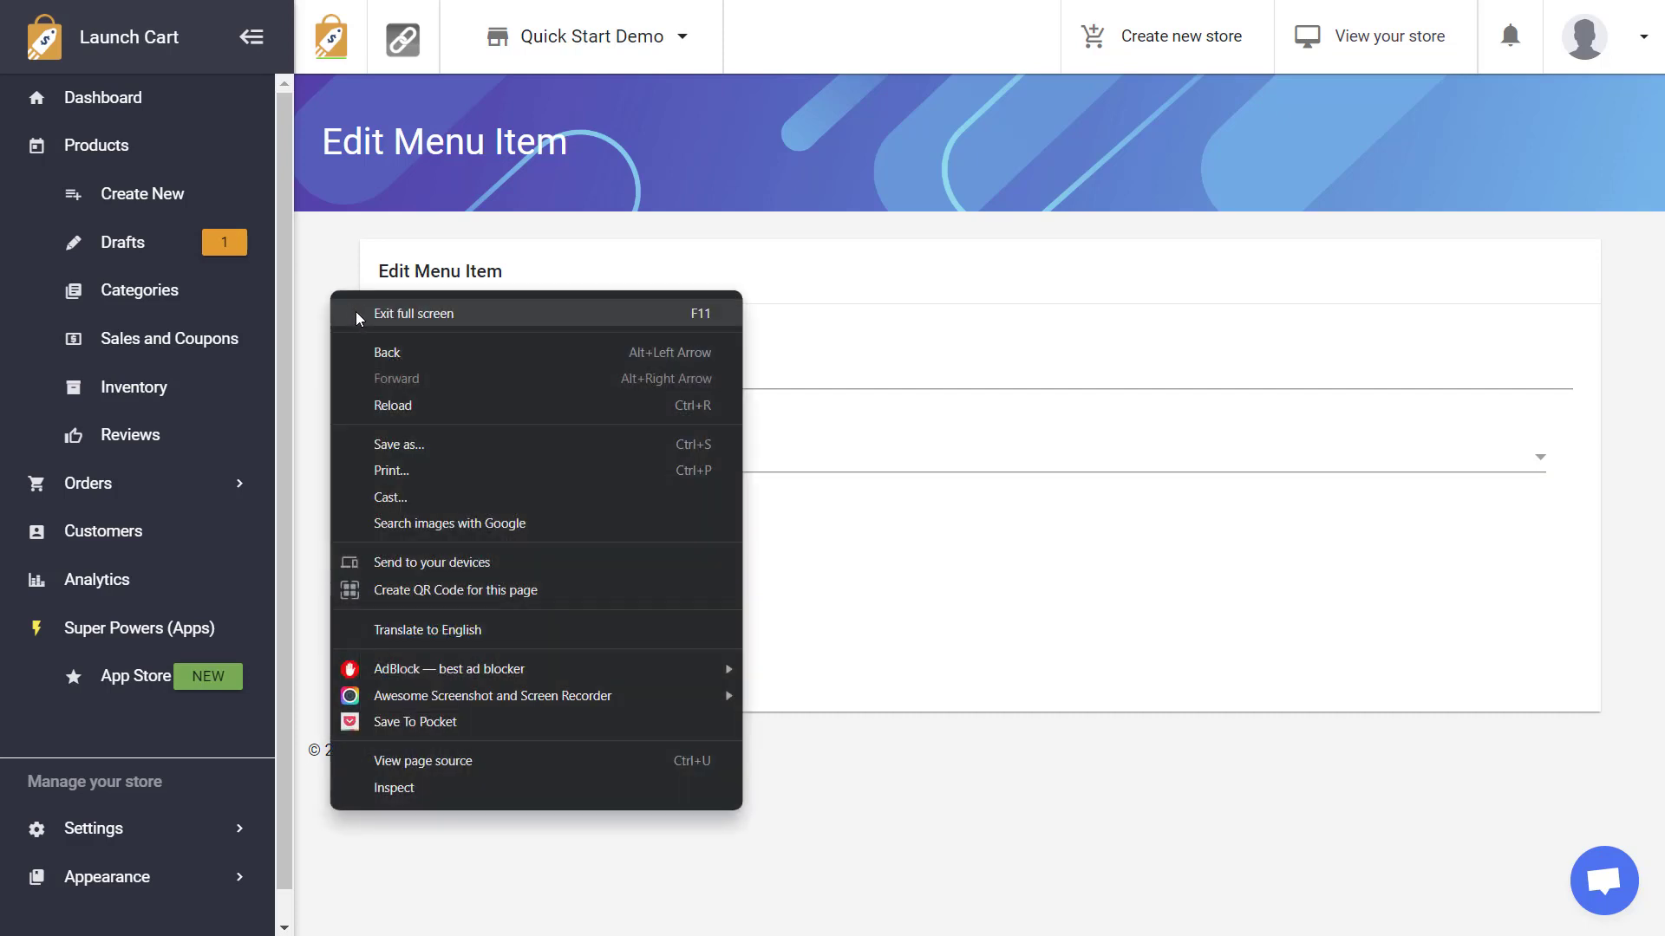
pyautogui.click(397, 353)
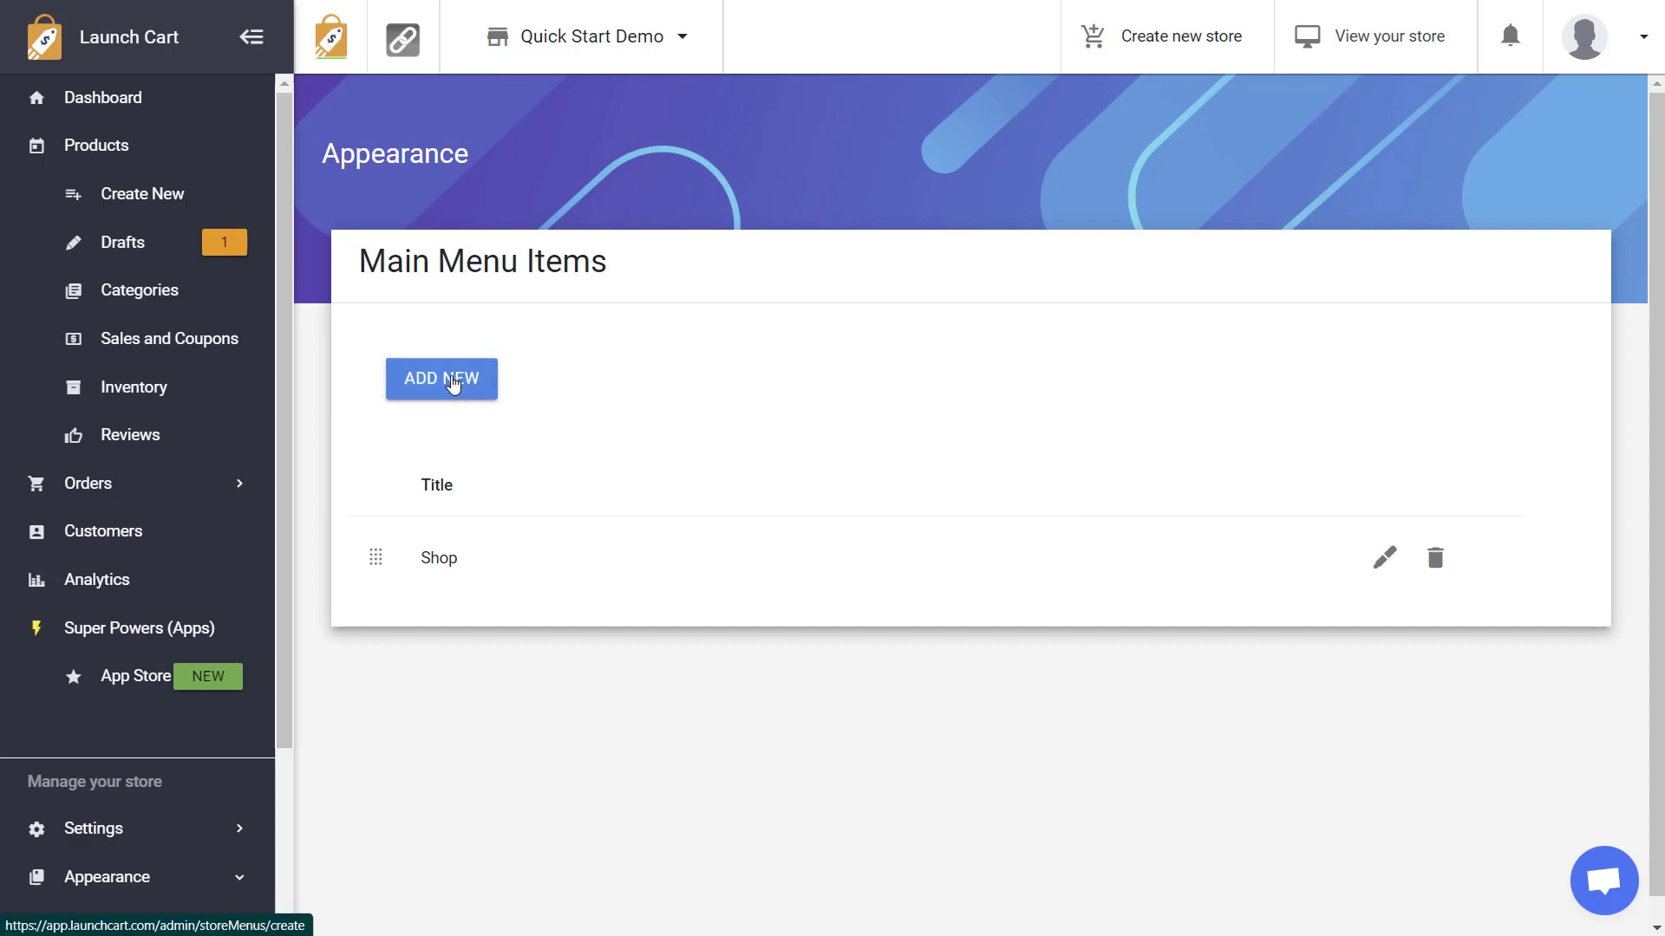
# - Add a 'Home' menu item of type Home Page and drag it above Shop
pyautogui.click(452, 384)
pyautogui.click(593, 377)
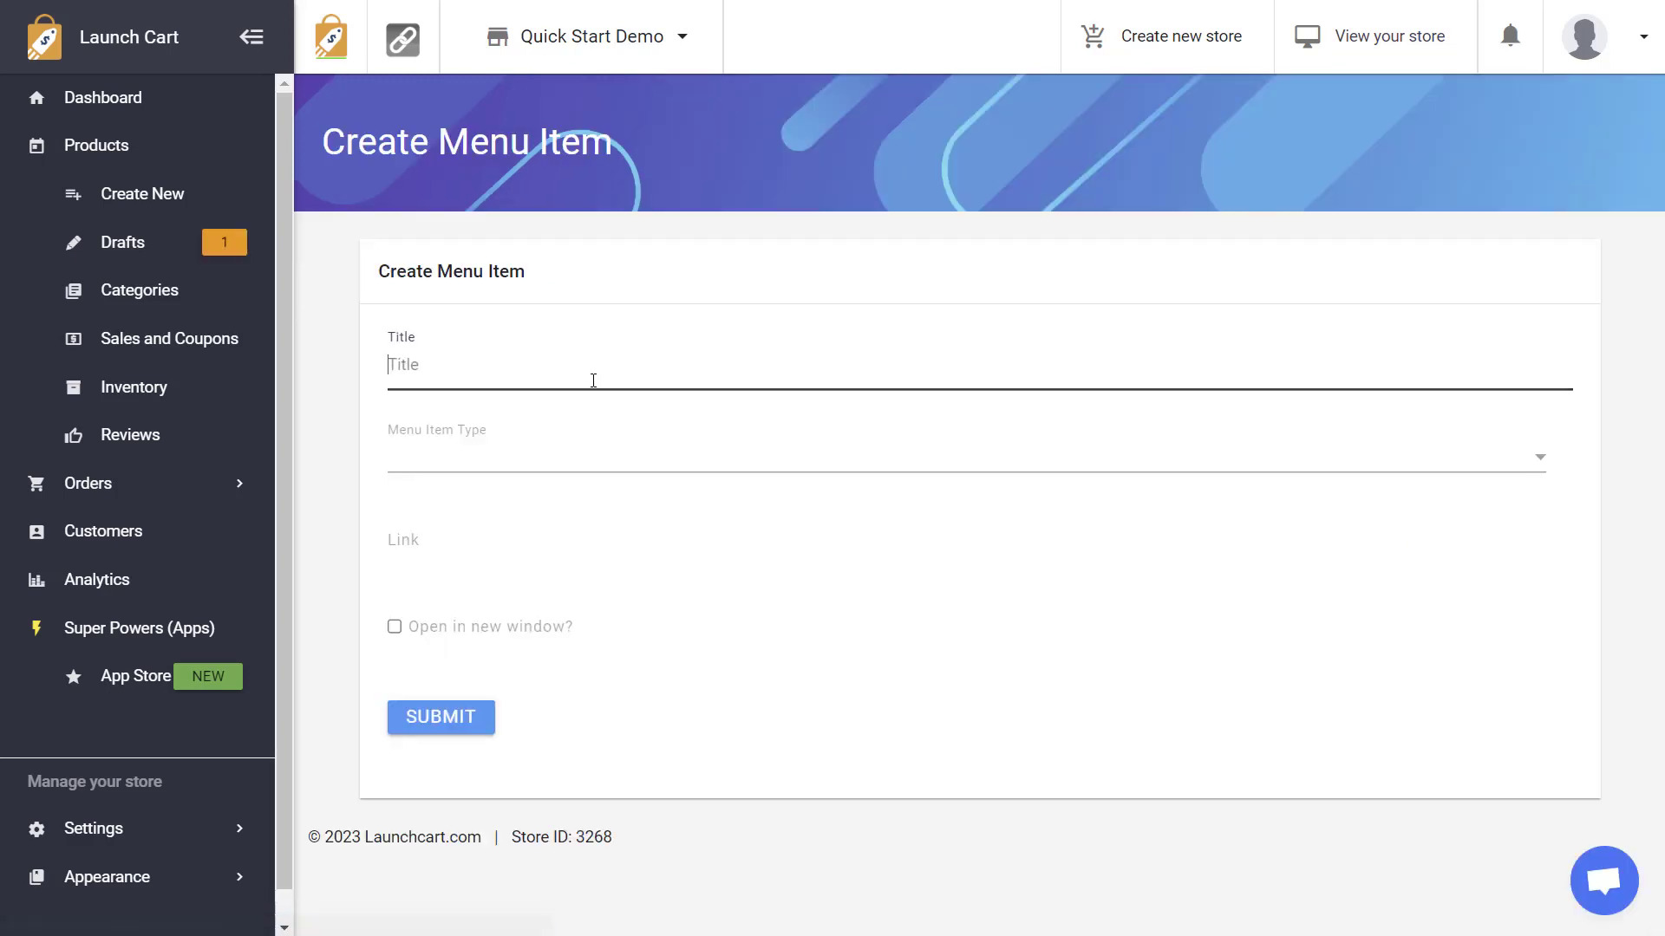
pyautogui.write('Home')
pyautogui.click(463, 458)
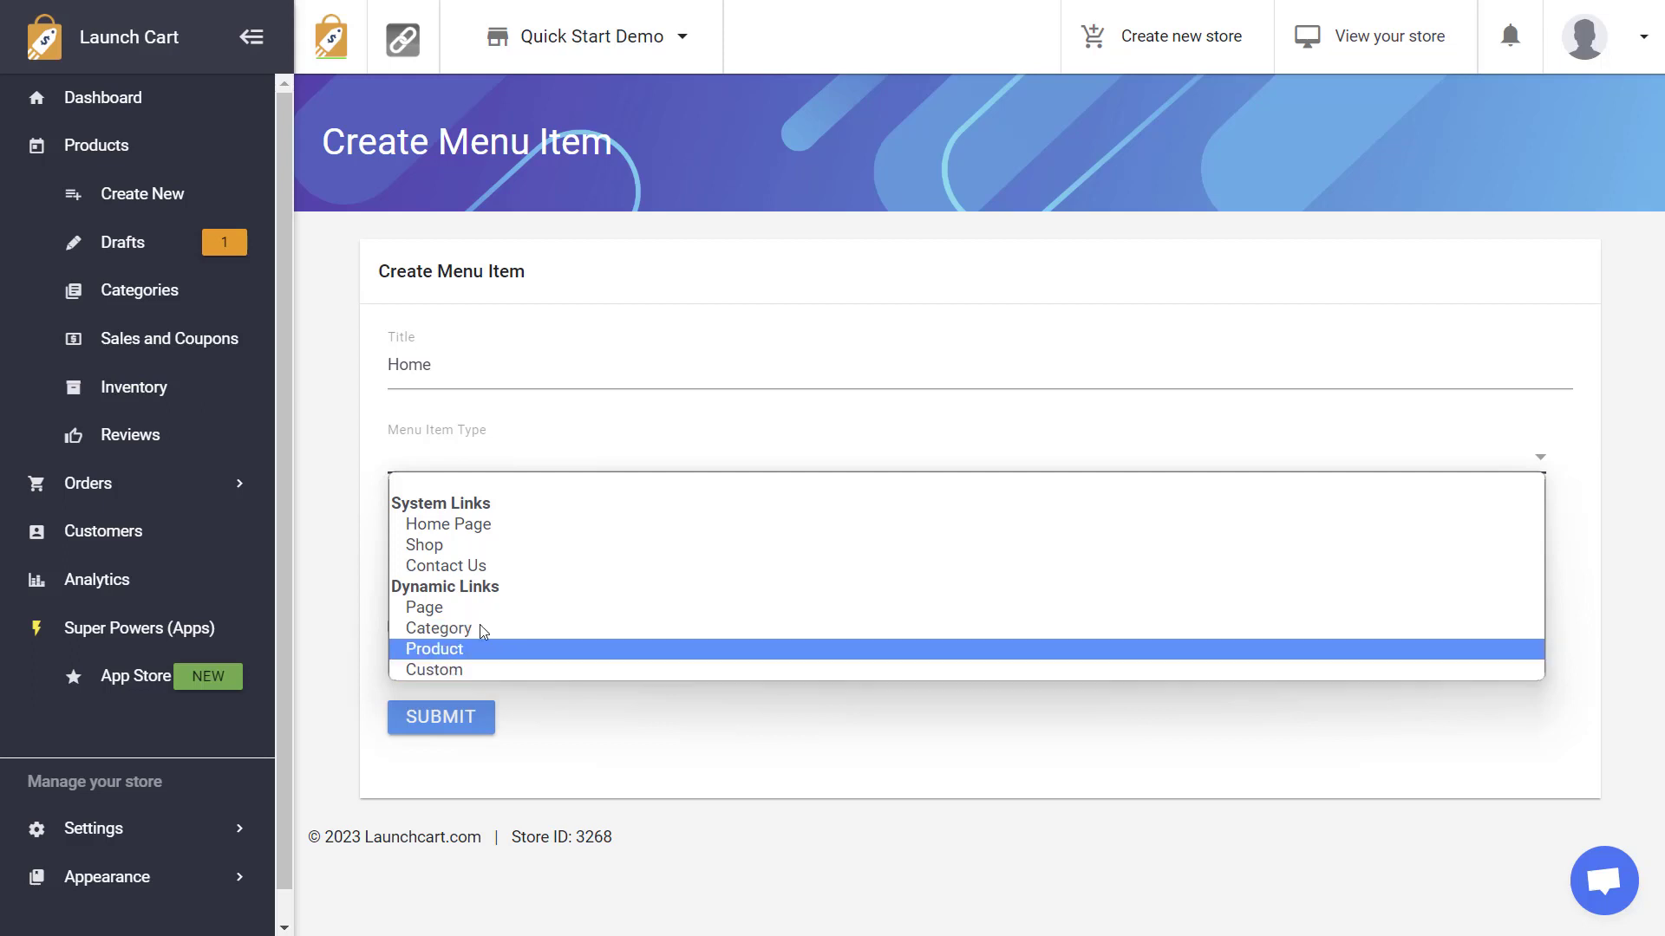
pyautogui.click(493, 525)
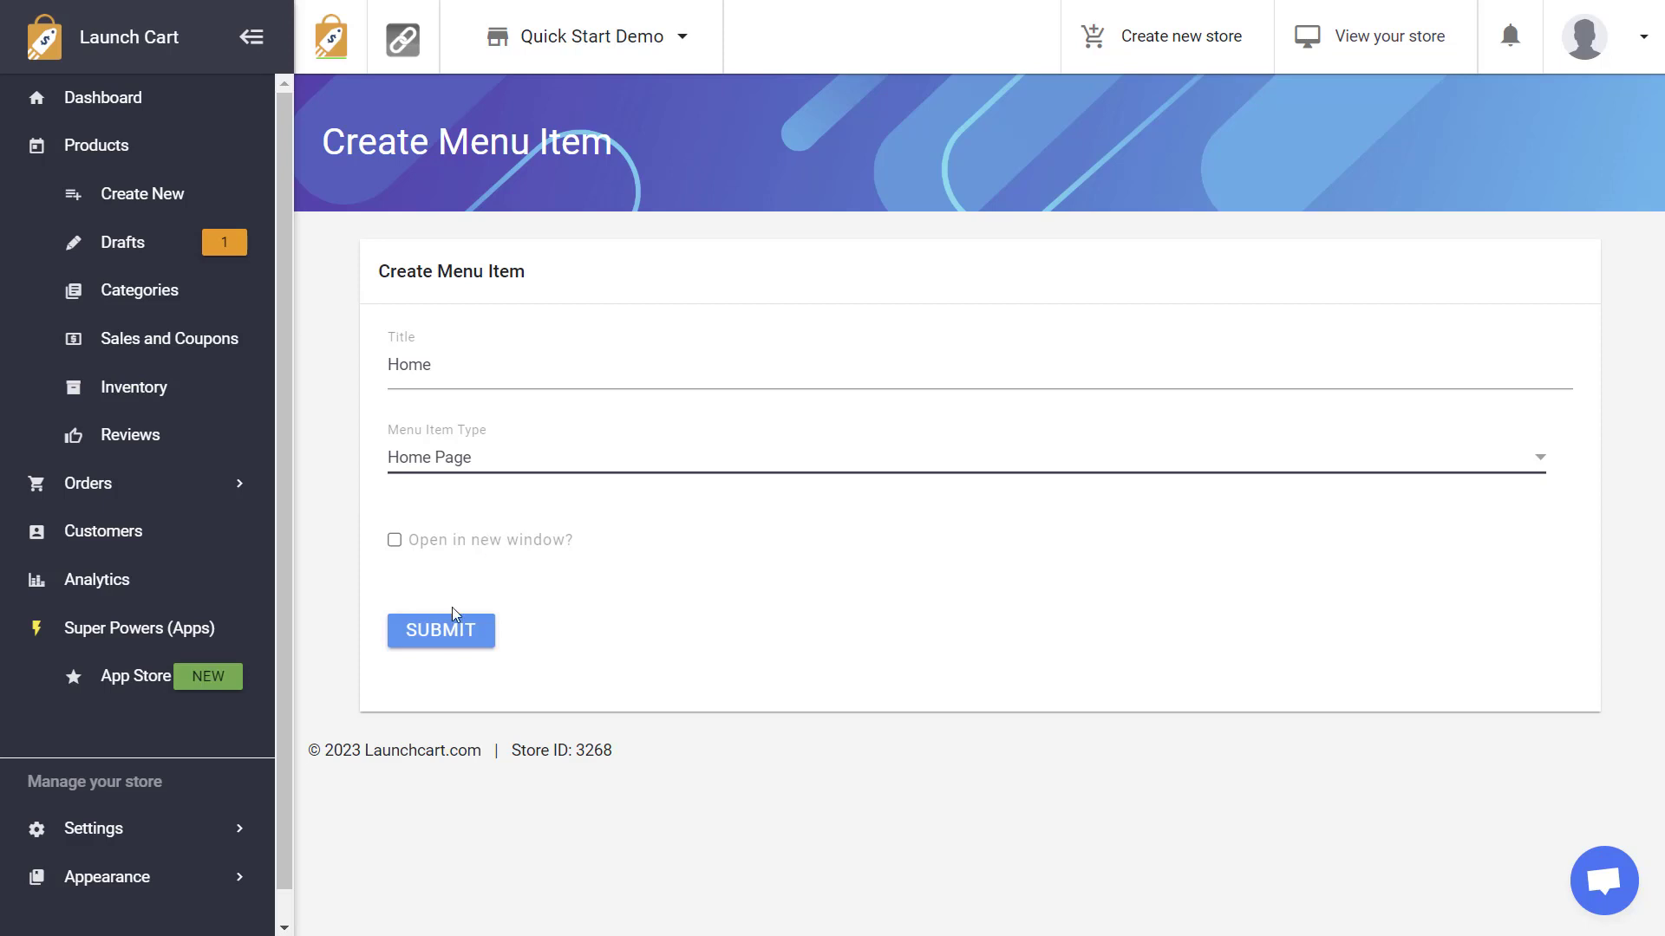
pyautogui.click(438, 633)
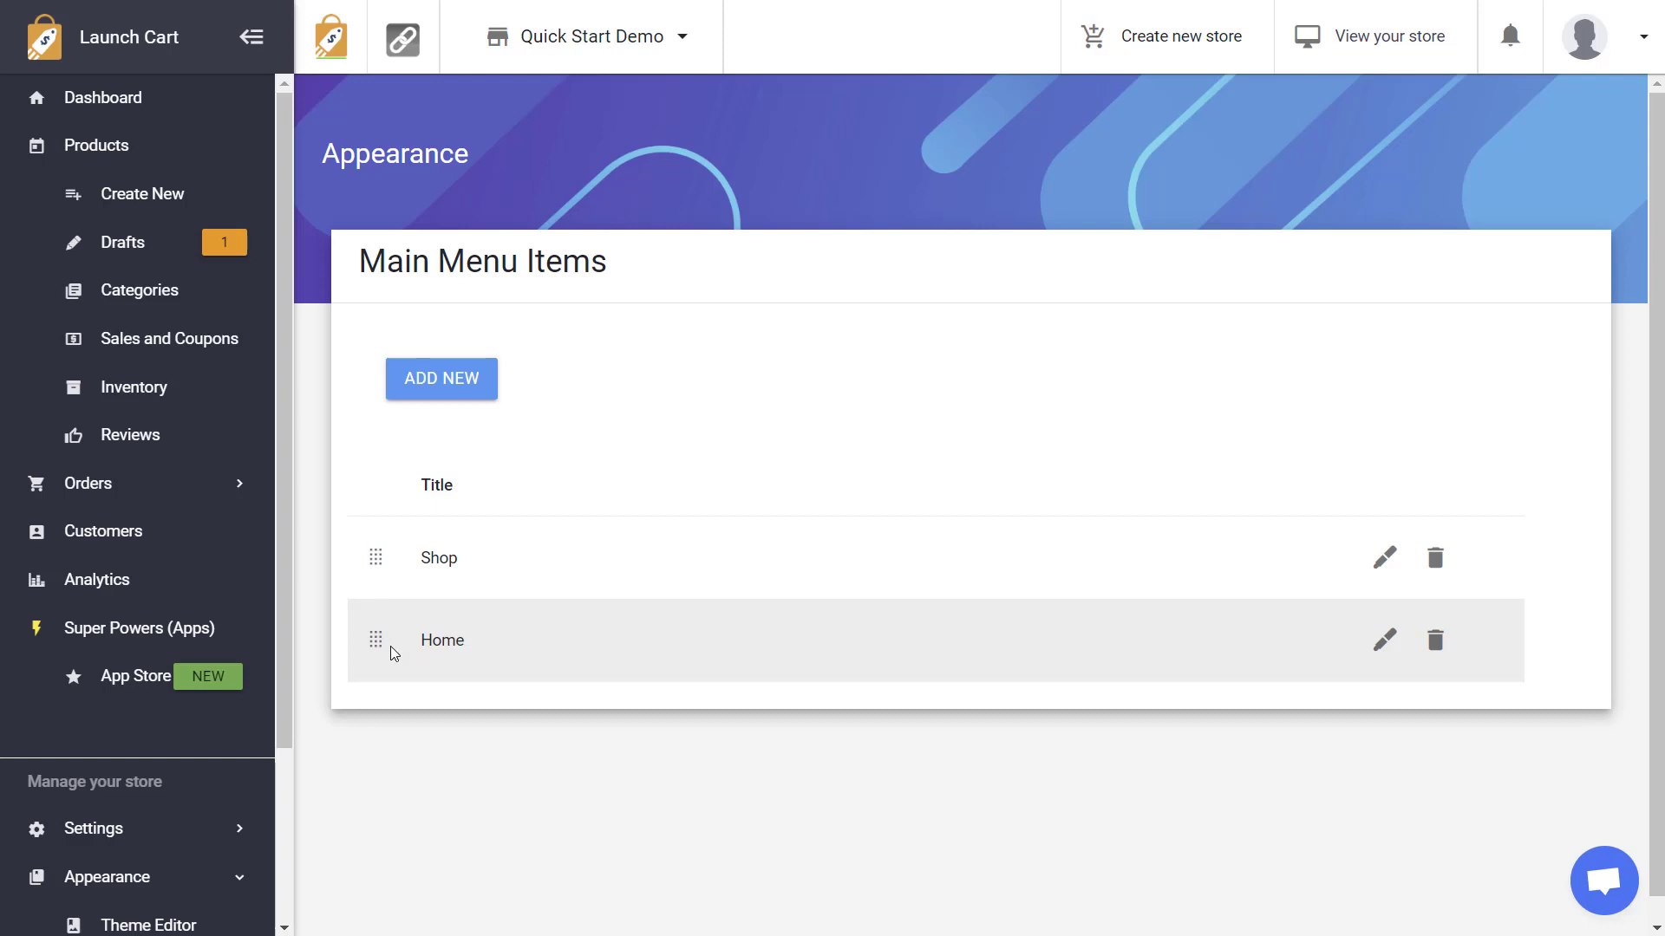
pyautogui.moveTo(378, 650); pyautogui.dragTo(404, 565)
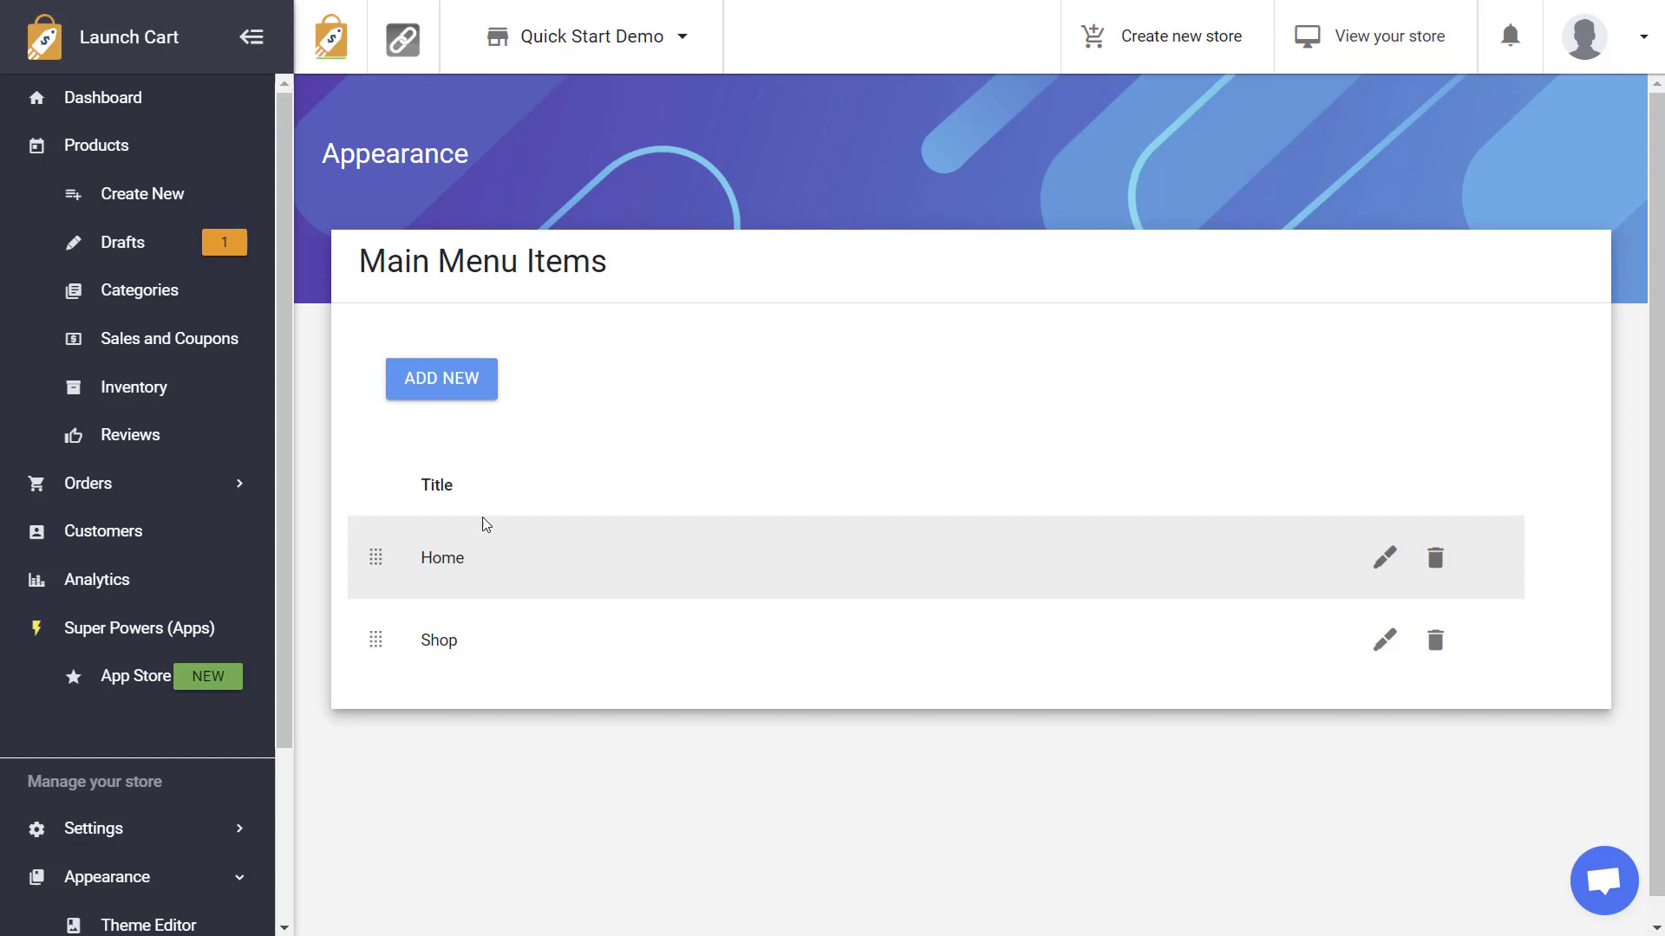
pyautogui.moveTo(290, 530); pyautogui.dragTo(290, 739)
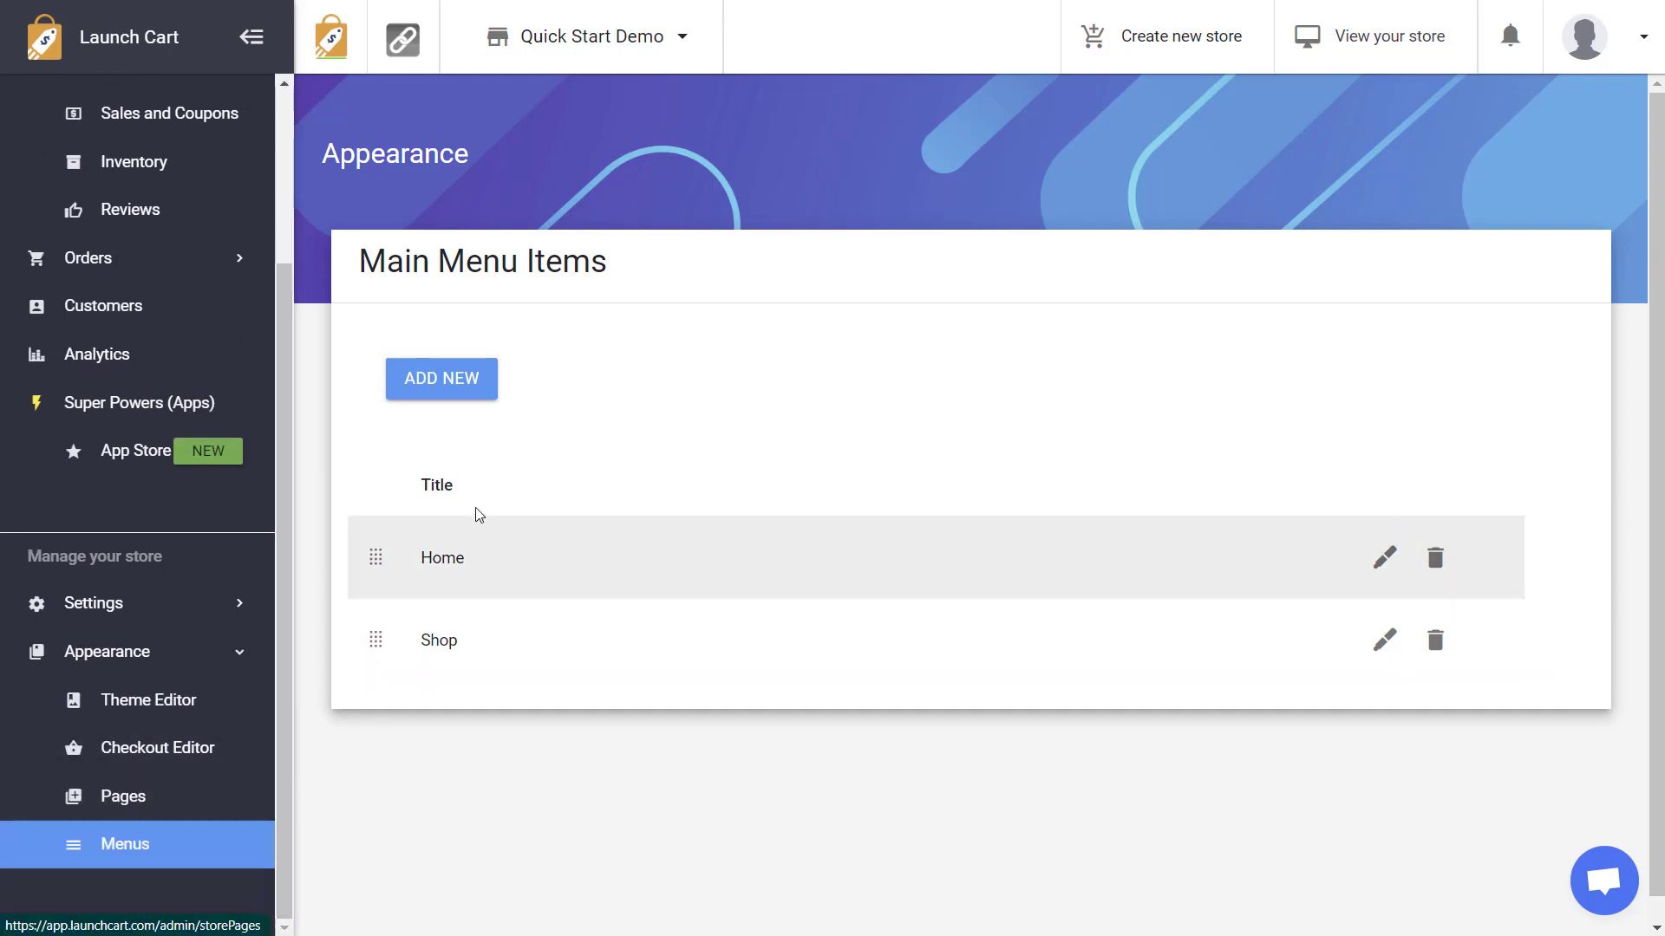
# - Add a 'Custom Page' menu item of type Page linking to the About Us page
pyautogui.click(461, 390)
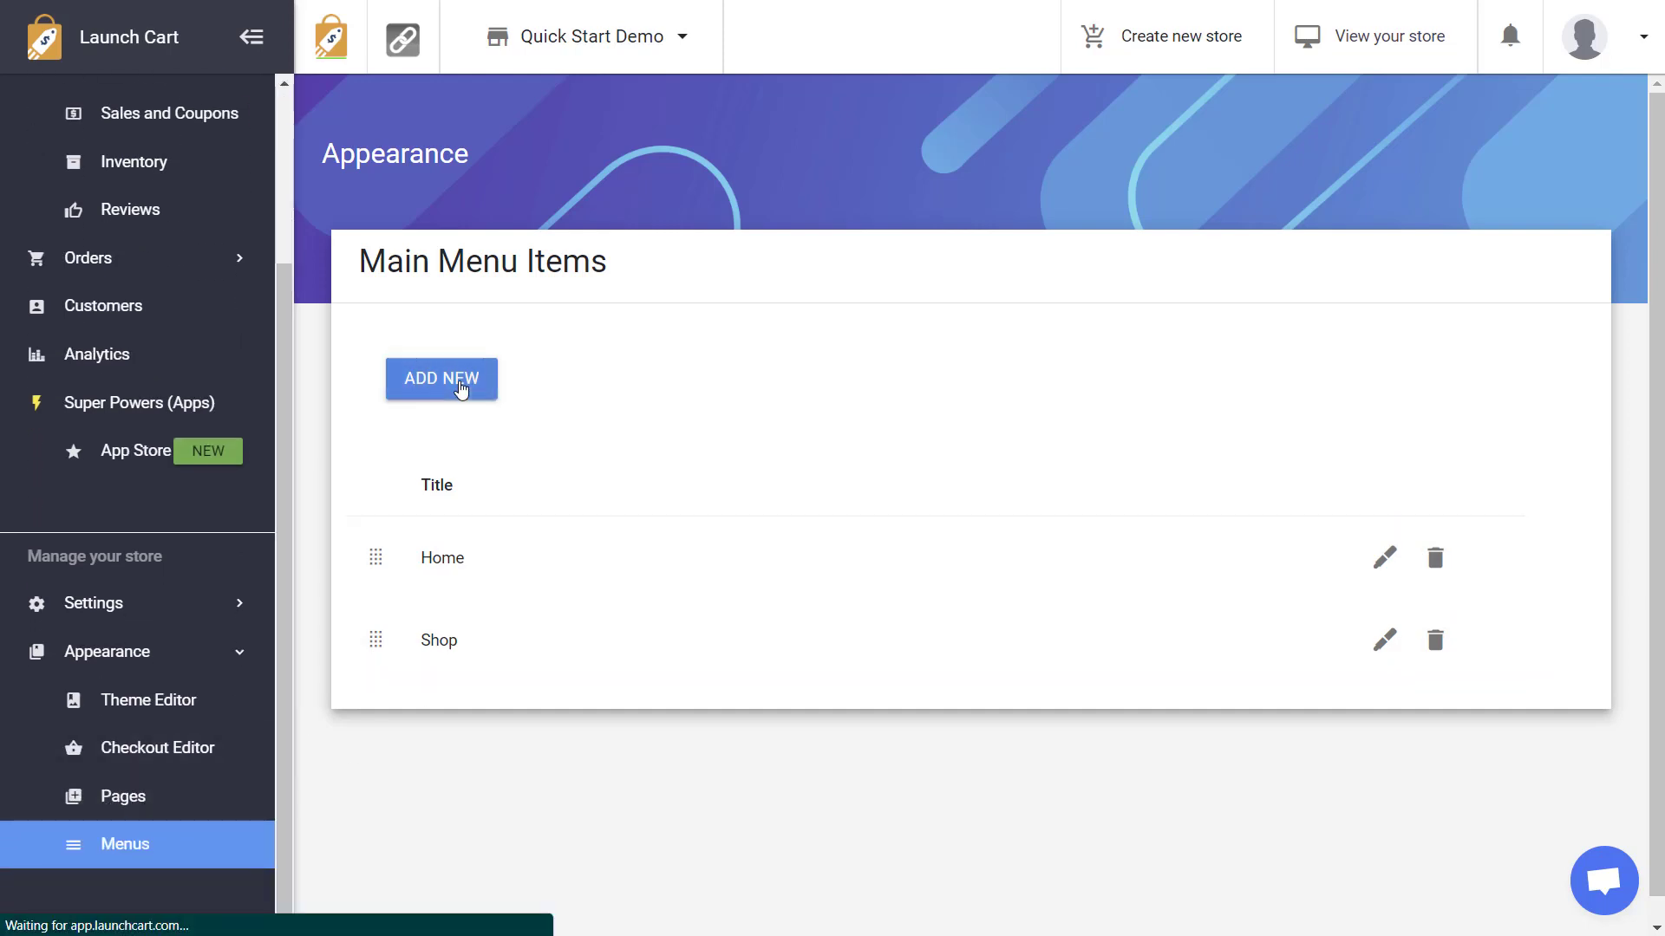
pyautogui.click(486, 368)
pyautogui.write('Custom Page')
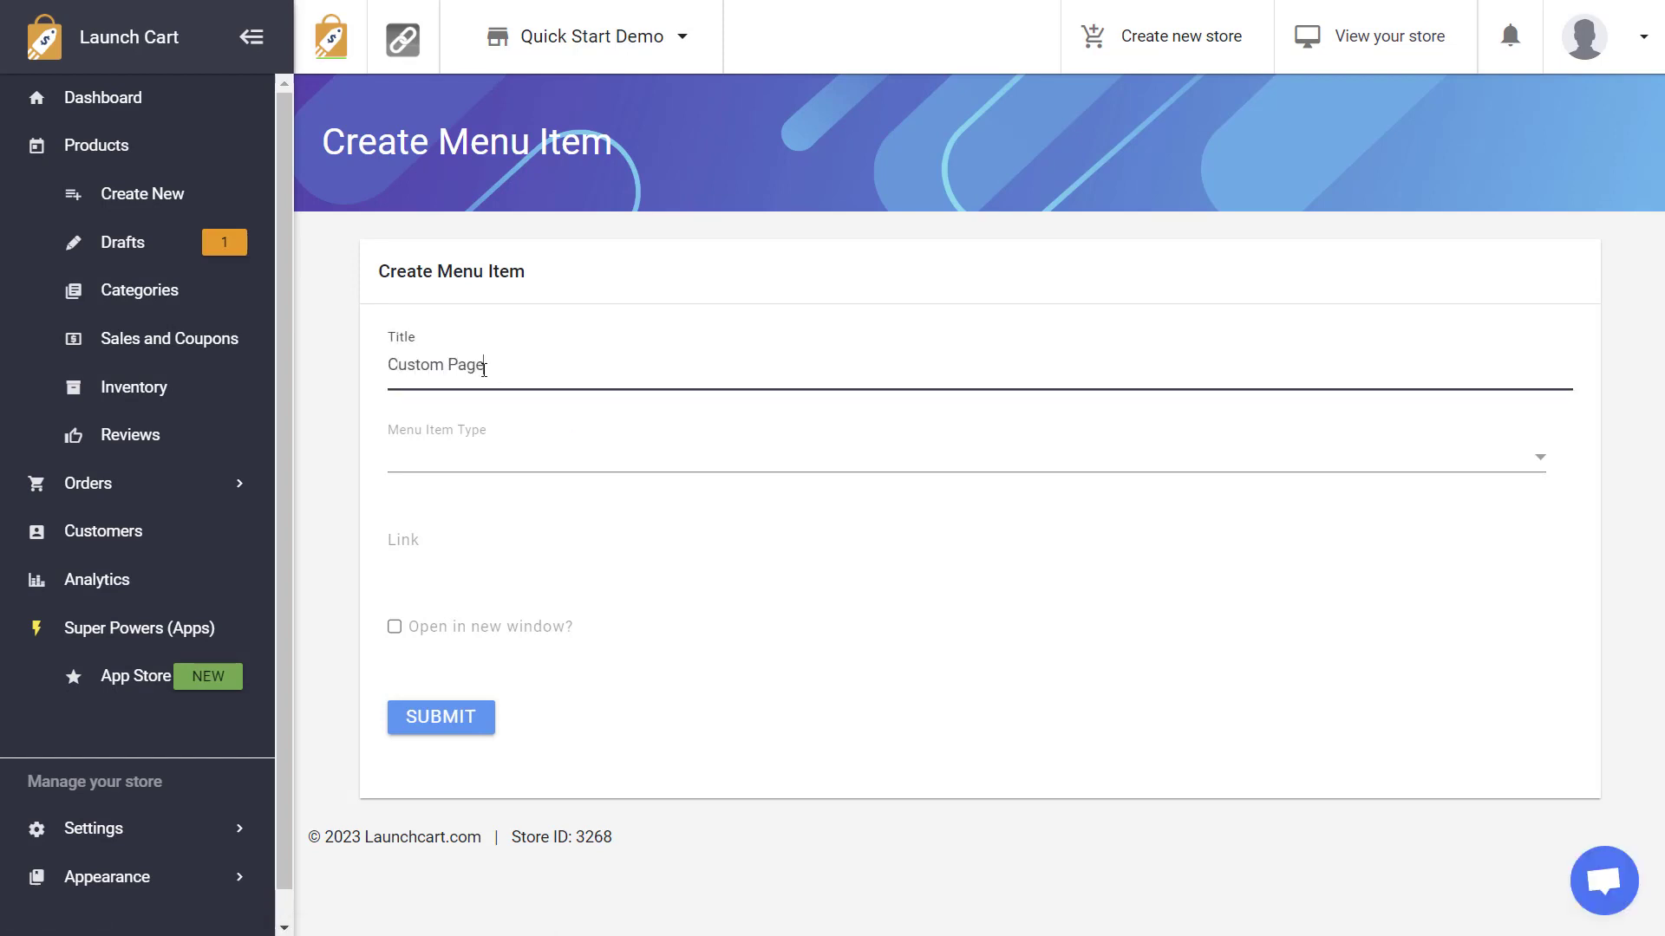
pyautogui.click(489, 457)
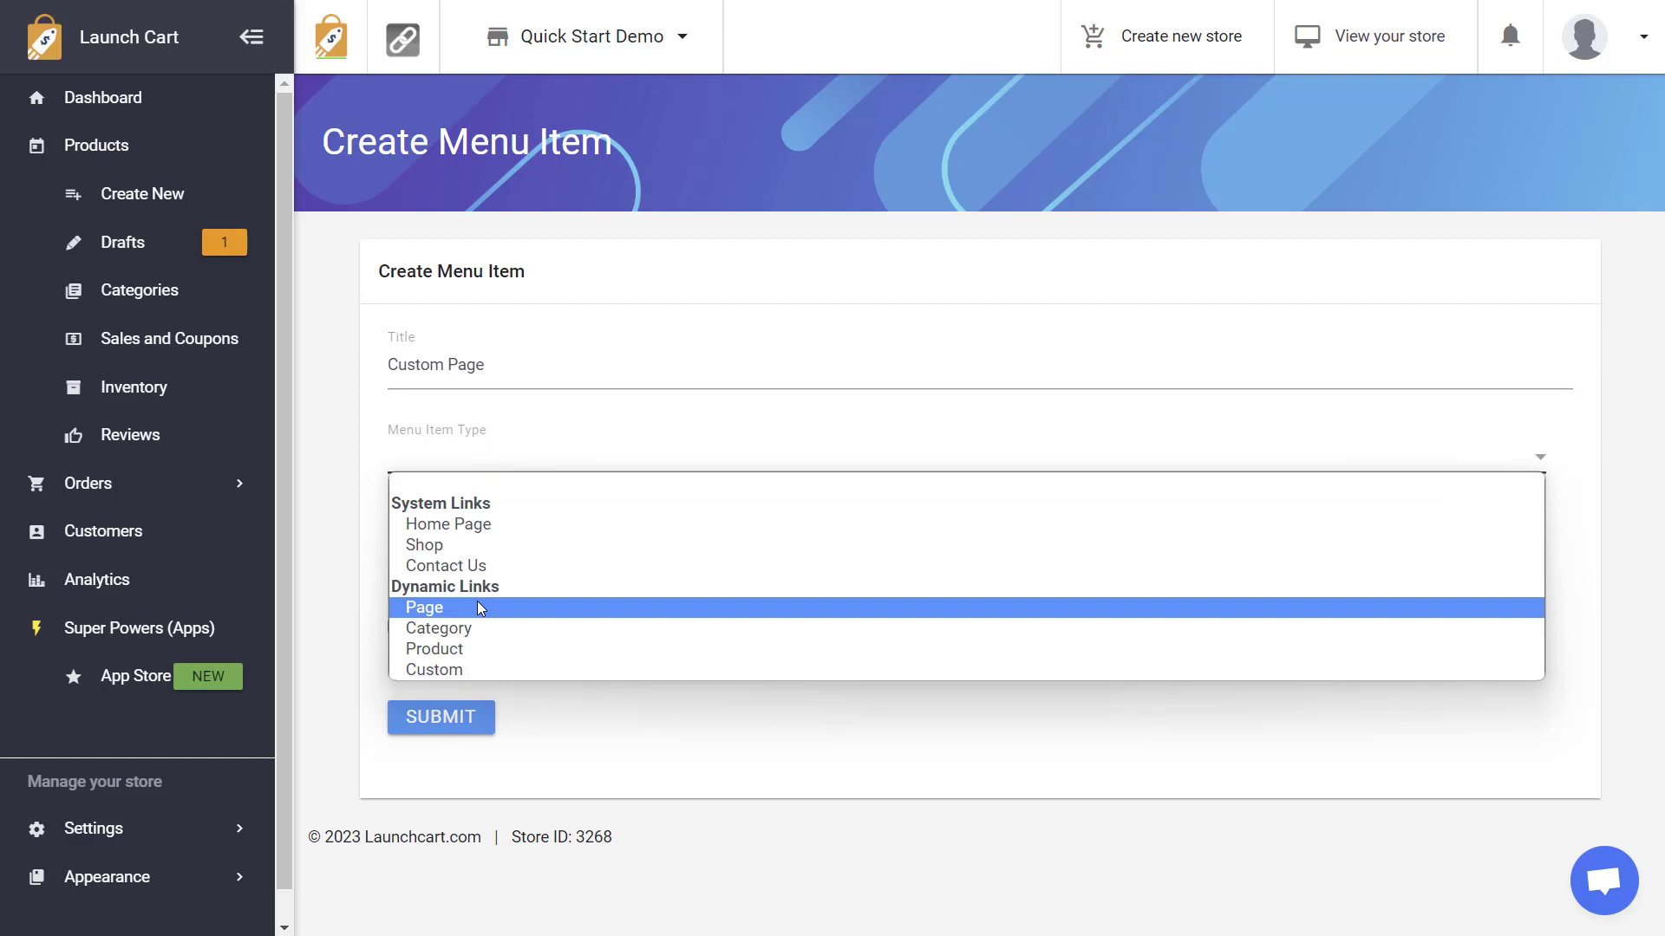
pyautogui.click(439, 610)
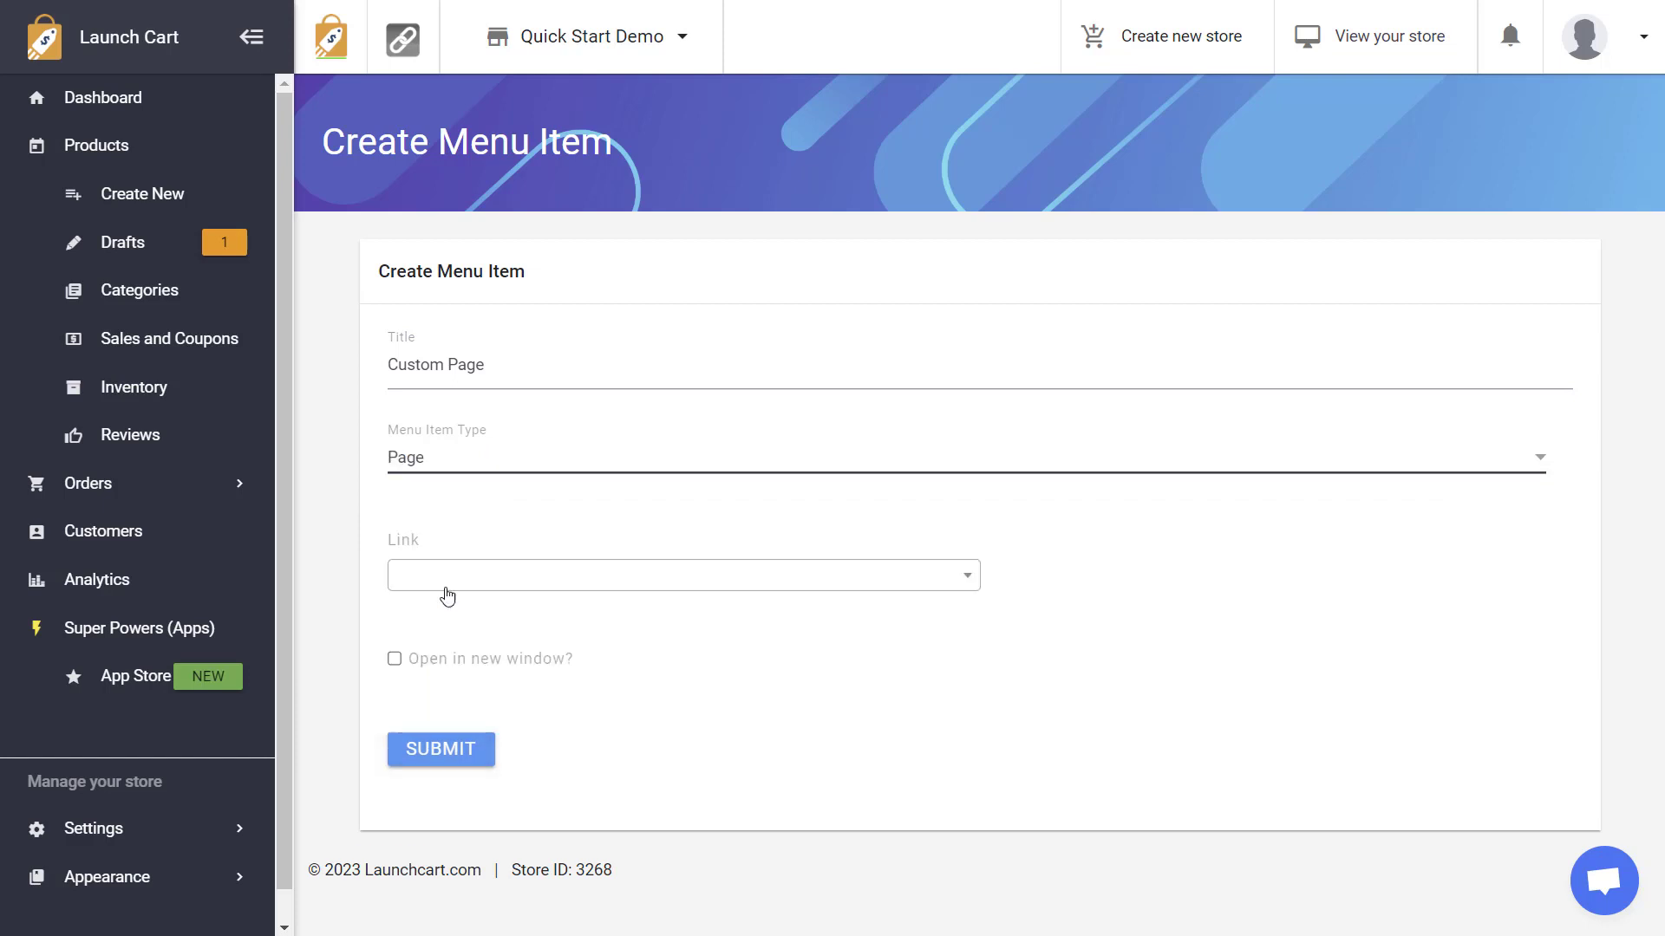
pyautogui.click(489, 578)
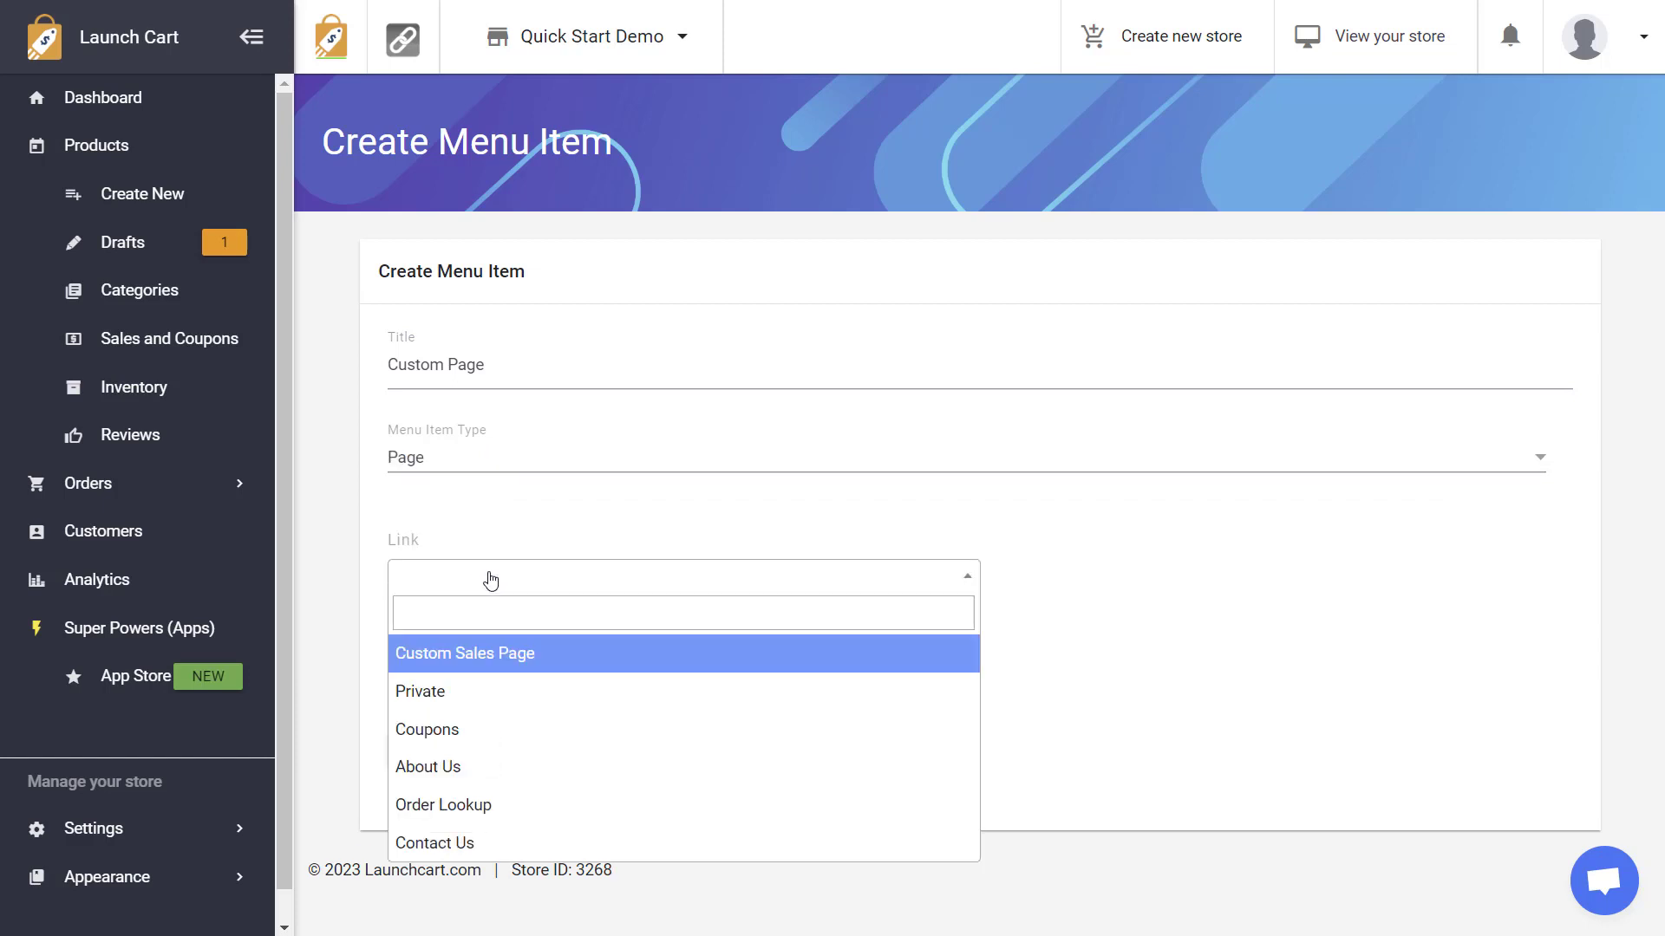
pyautogui.click(465, 771)
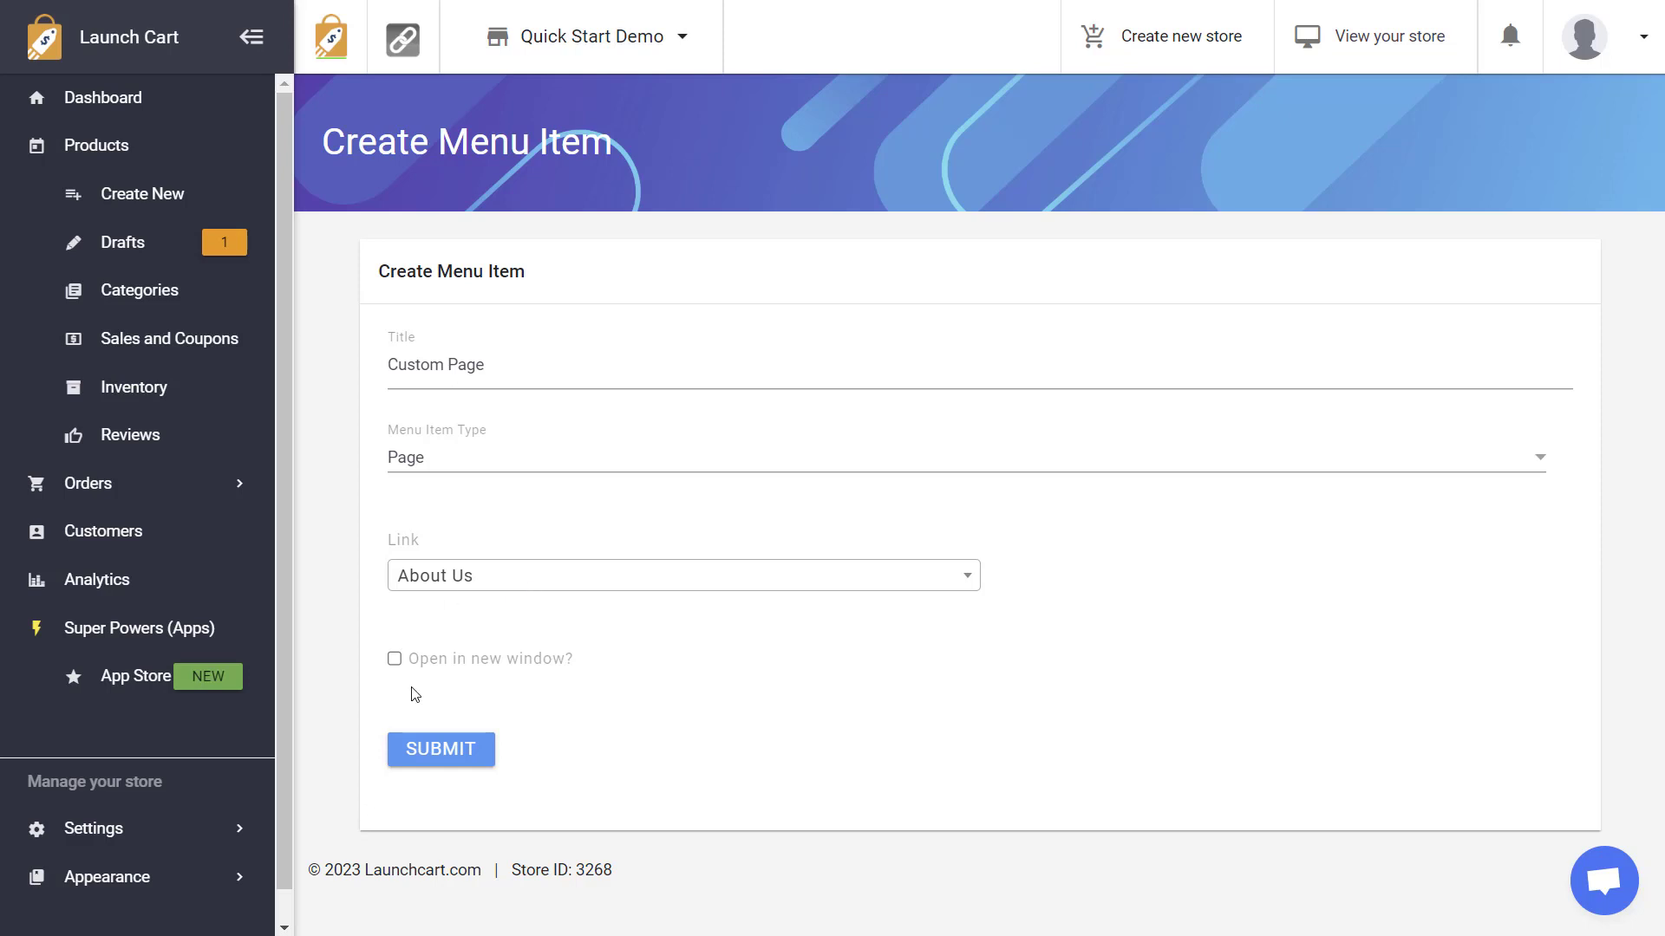
pyautogui.click(437, 751)
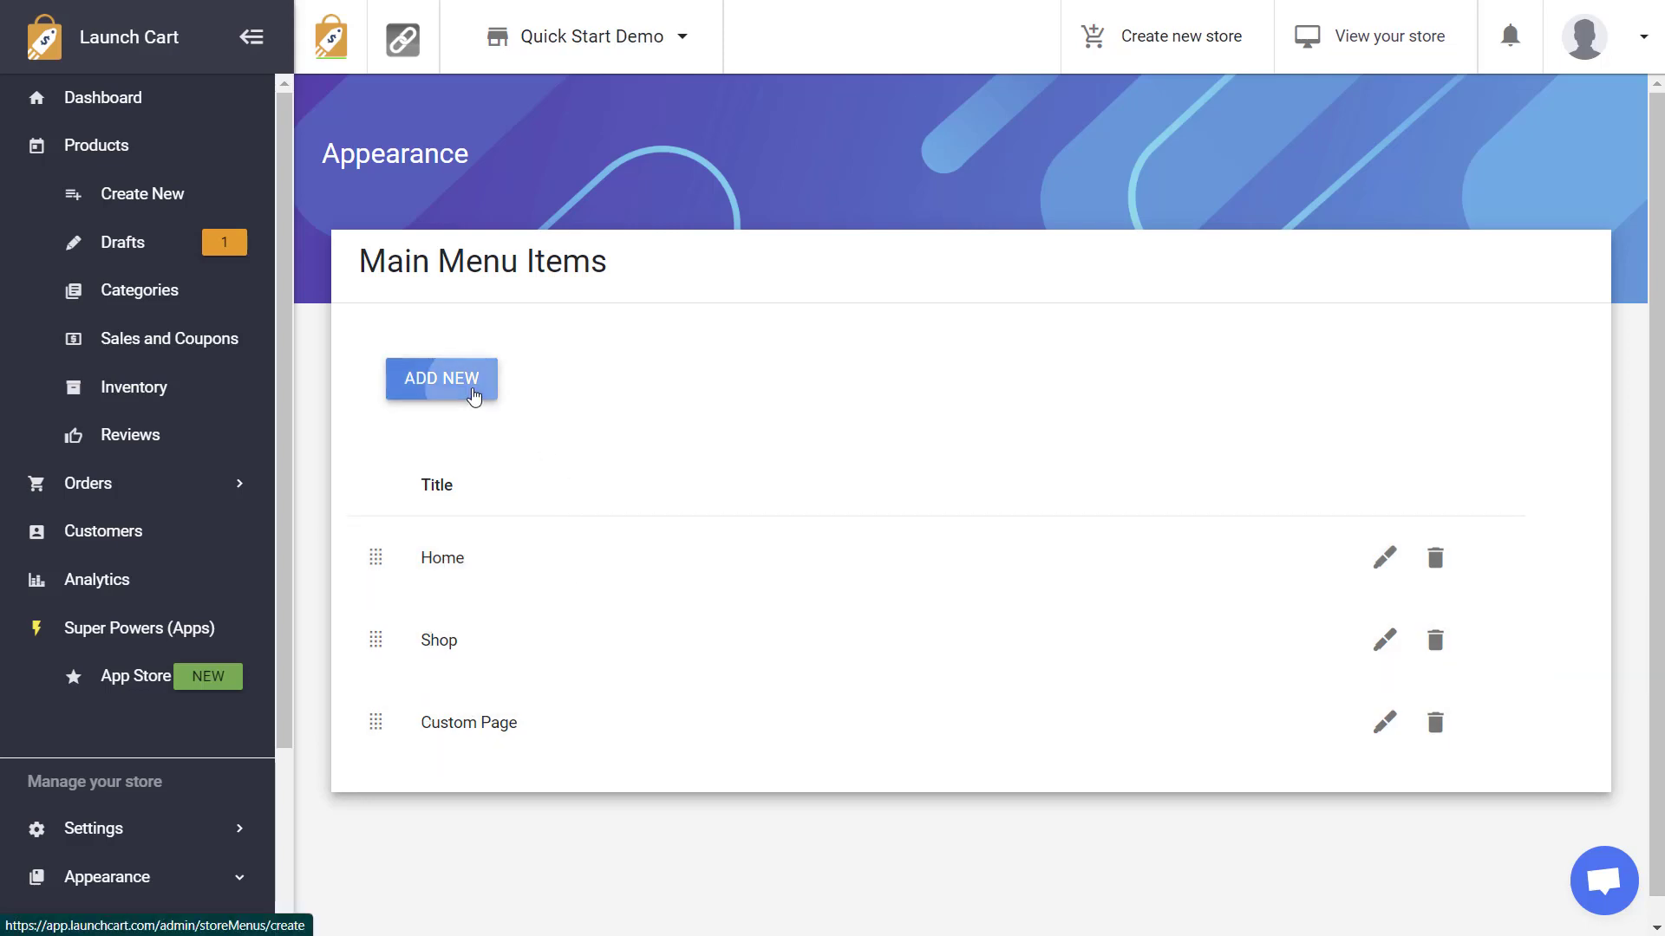
# - Add a 'Category Shoes' menu item of type Category linked to the Shoes category
pyautogui.click(472, 390)
pyautogui.click(569, 364)
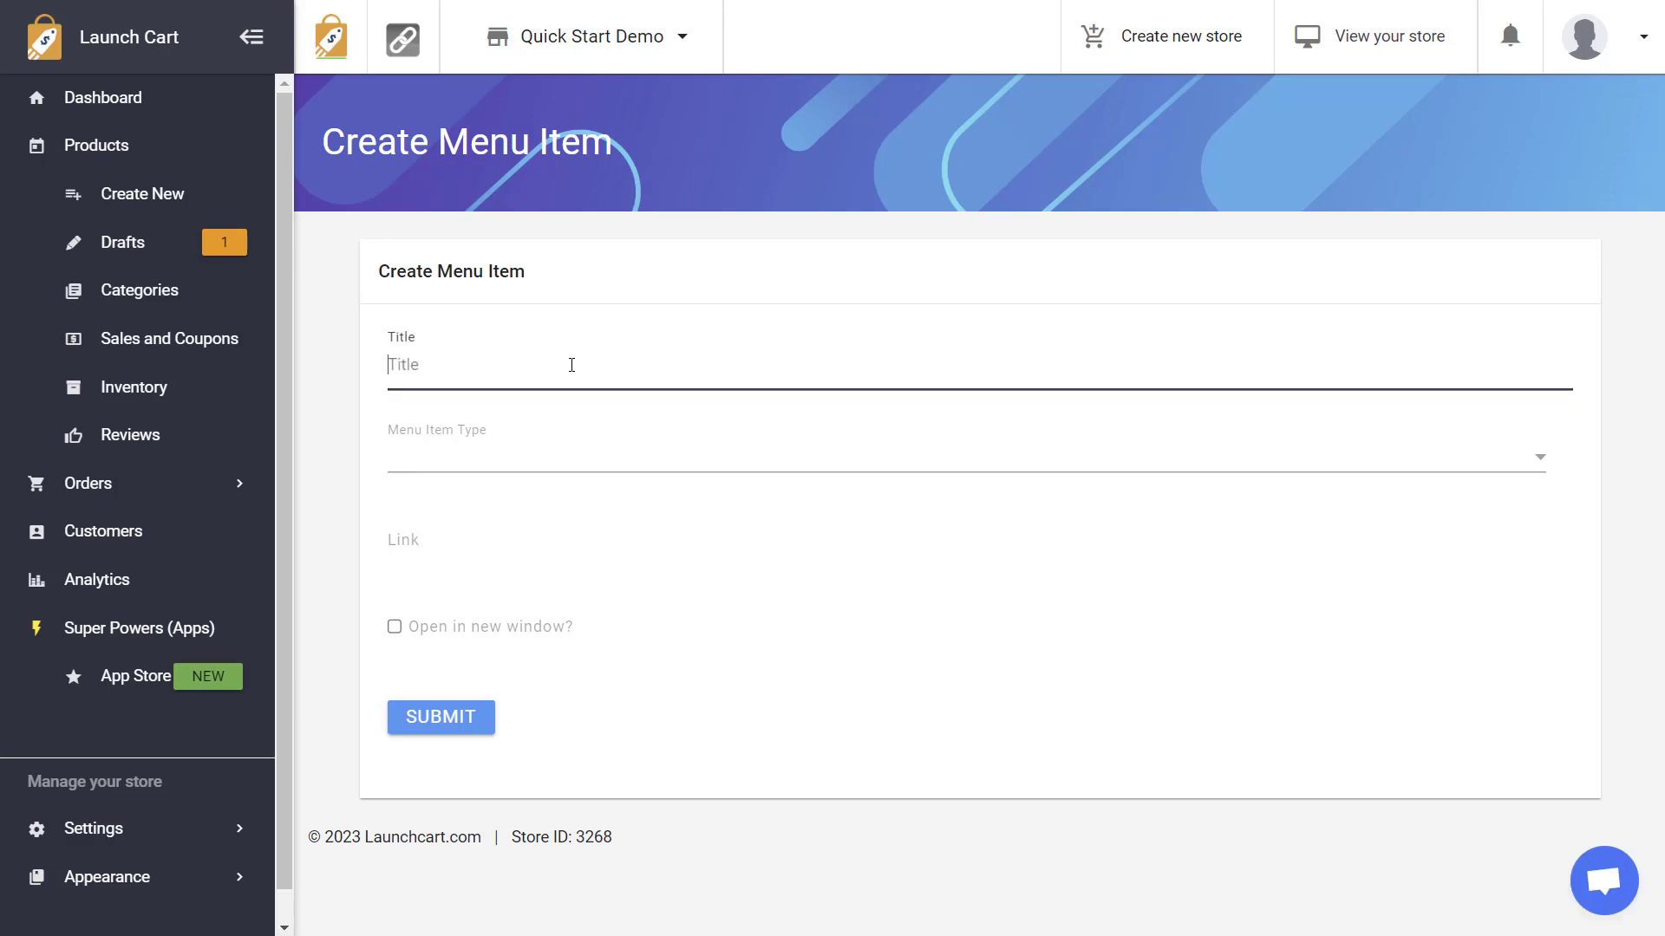
pyautogui.write('Category Shoes')
pyautogui.click(529, 458)
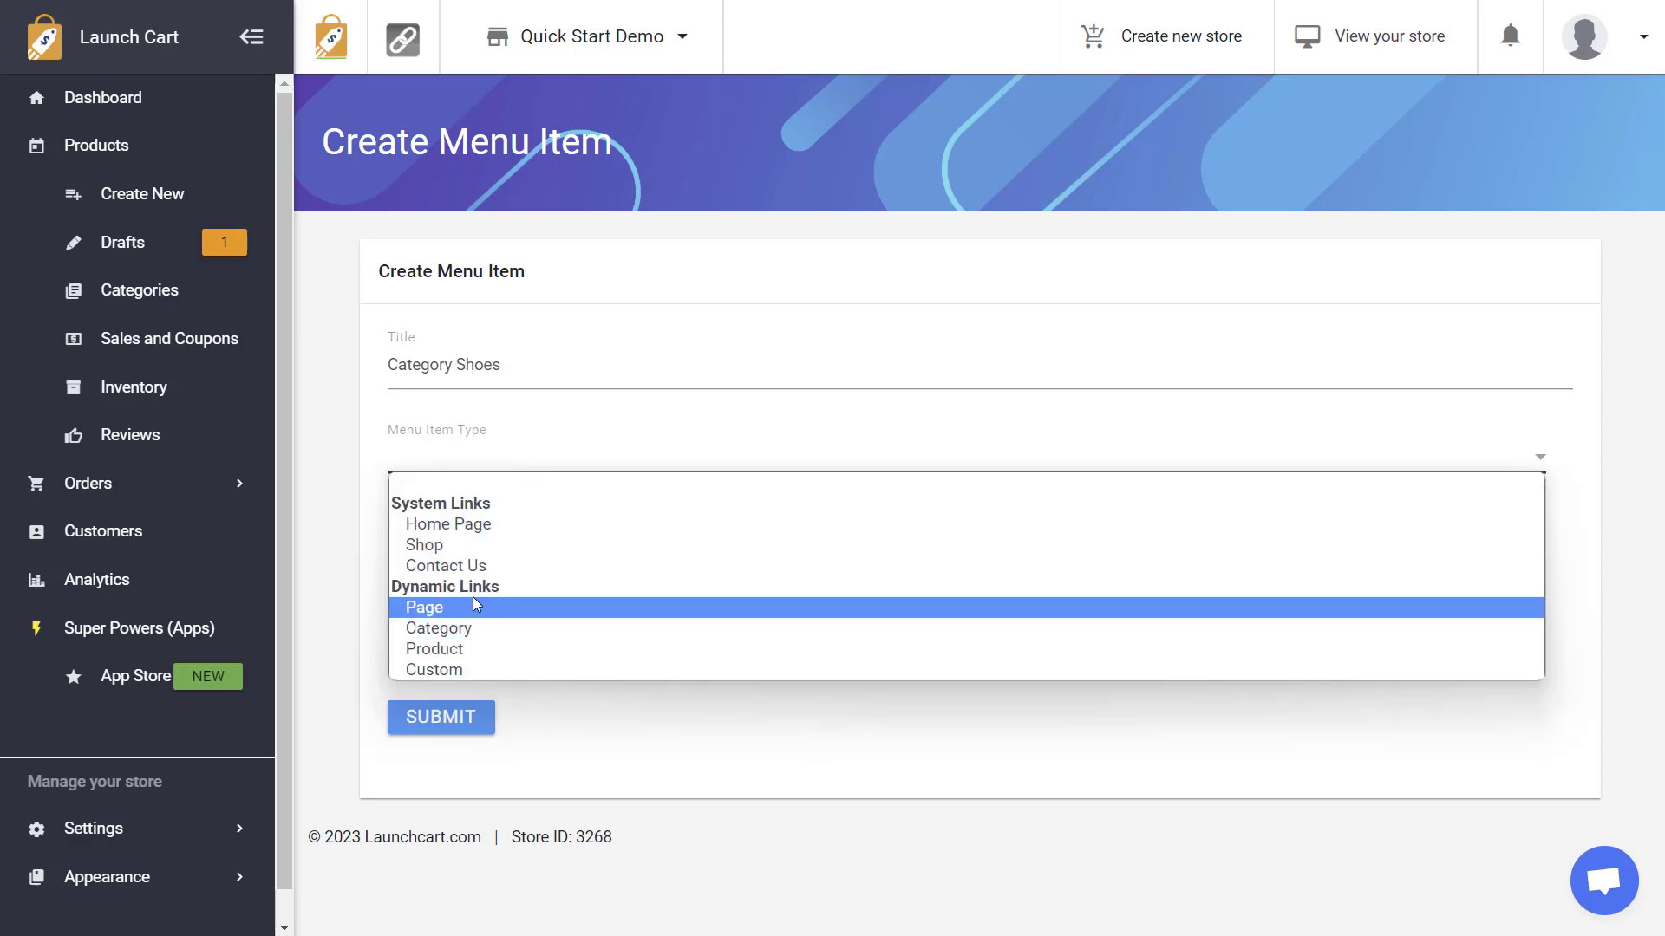
pyautogui.click(472, 625)
pyautogui.click(506, 579)
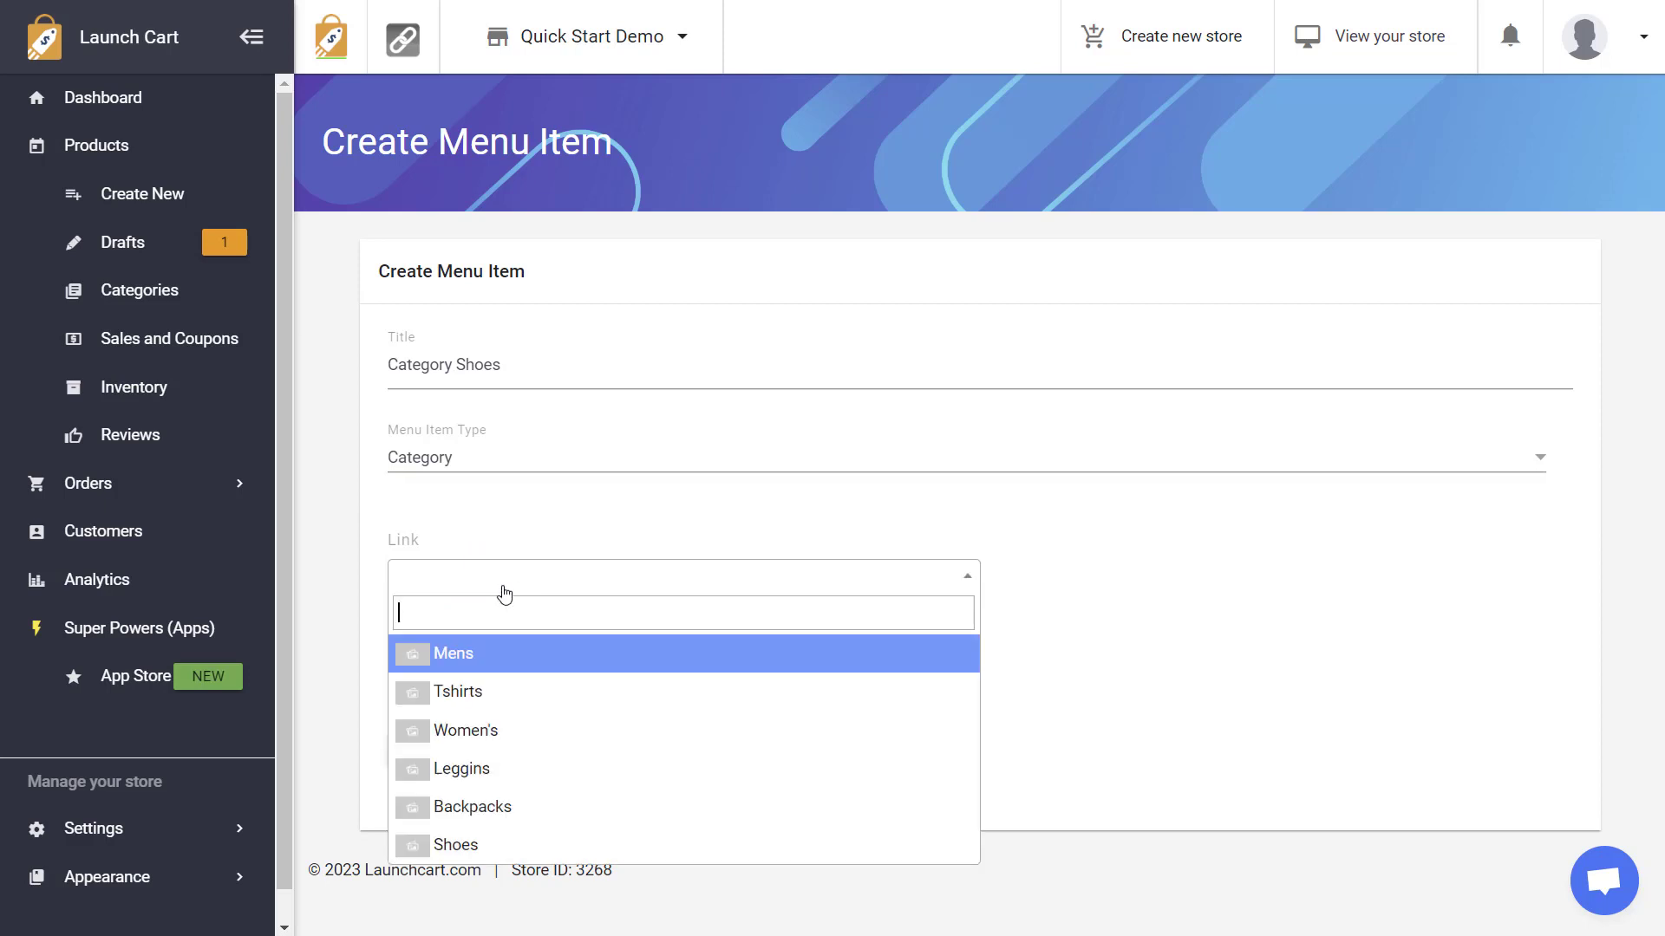
pyautogui.click(483, 845)
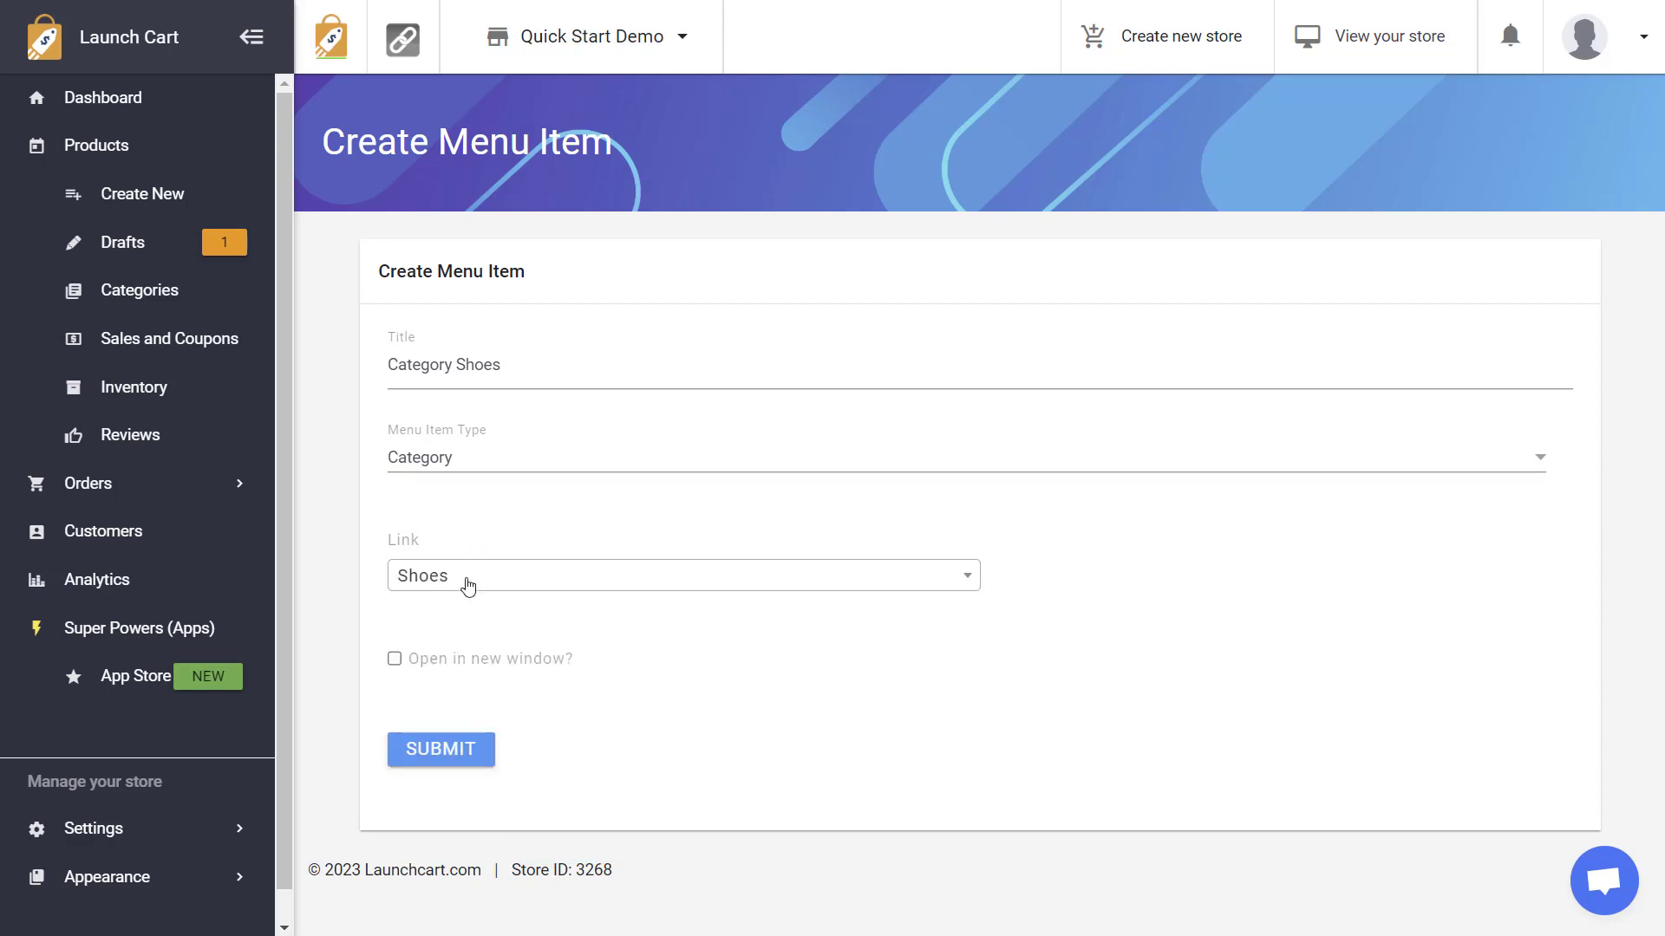
pyautogui.click(447, 755)
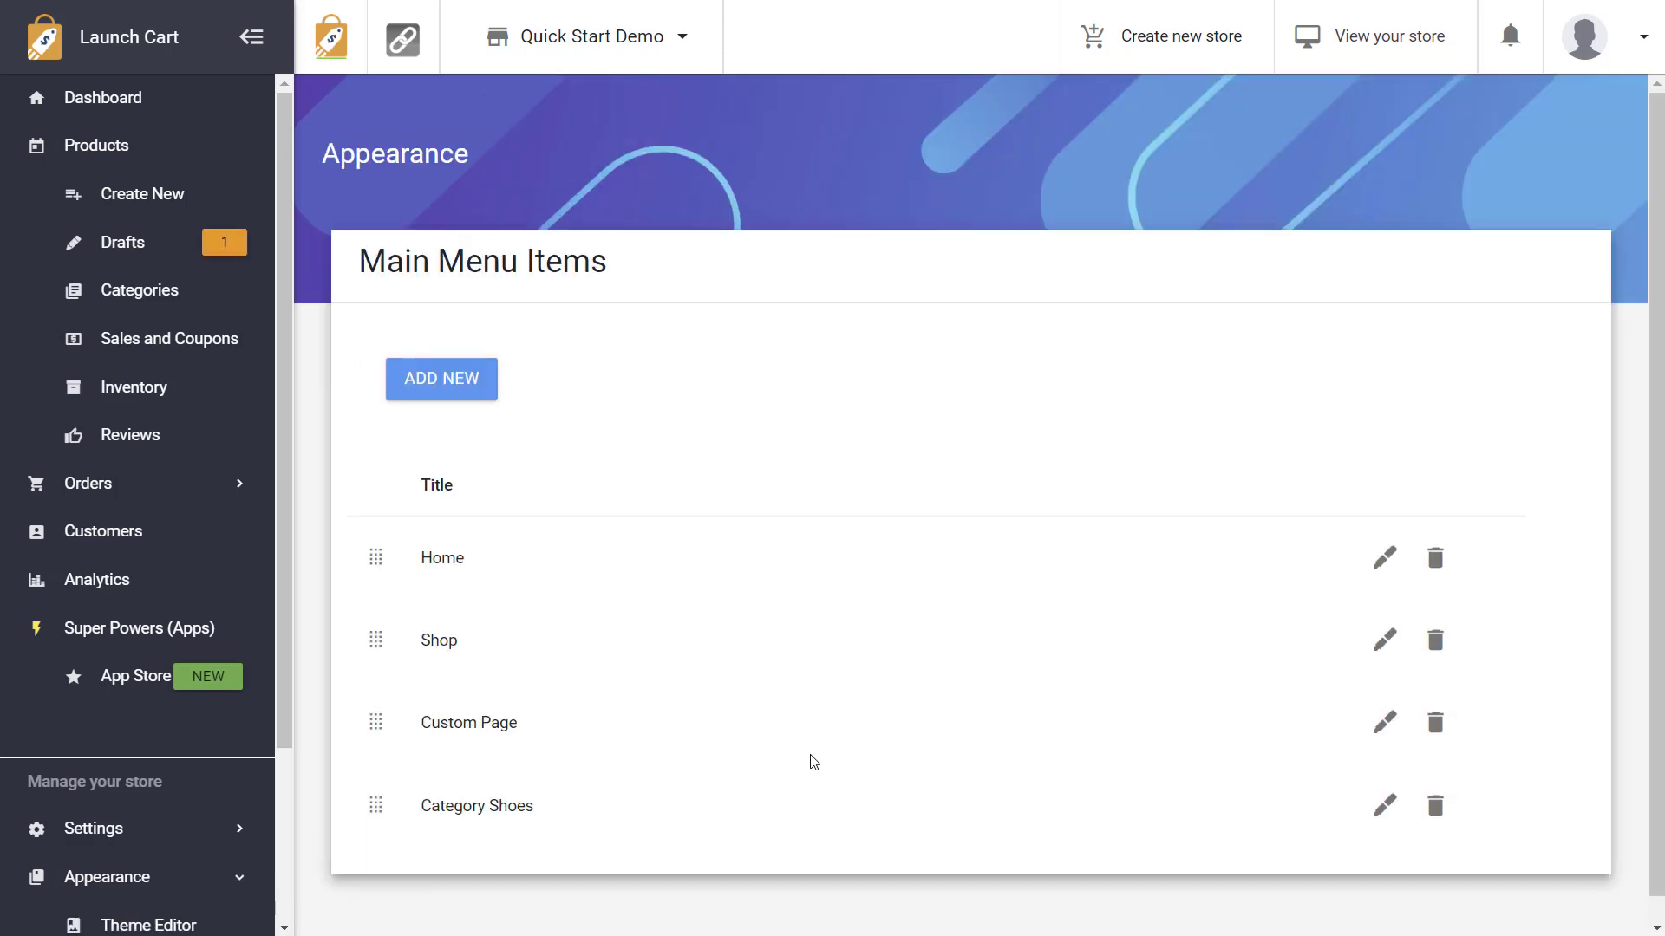
# - Add a 'Direct Product Tshirt' menu item of type Product linked to the T-Shirt product
pyautogui.click(465, 397)
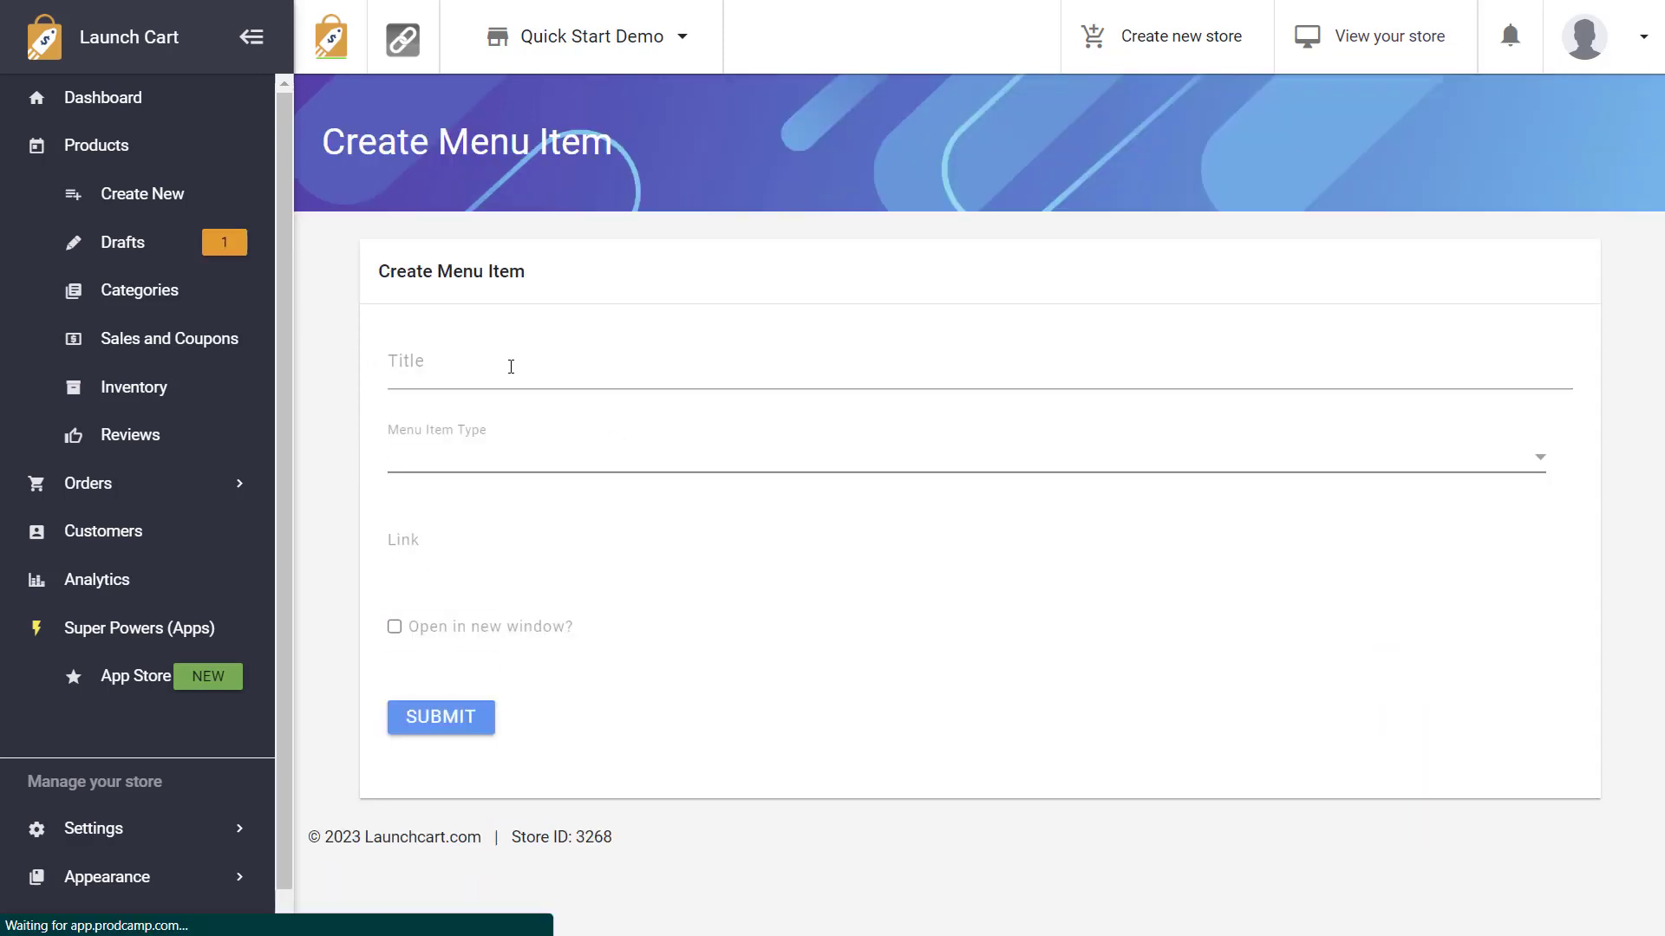
pyautogui.click(527, 466)
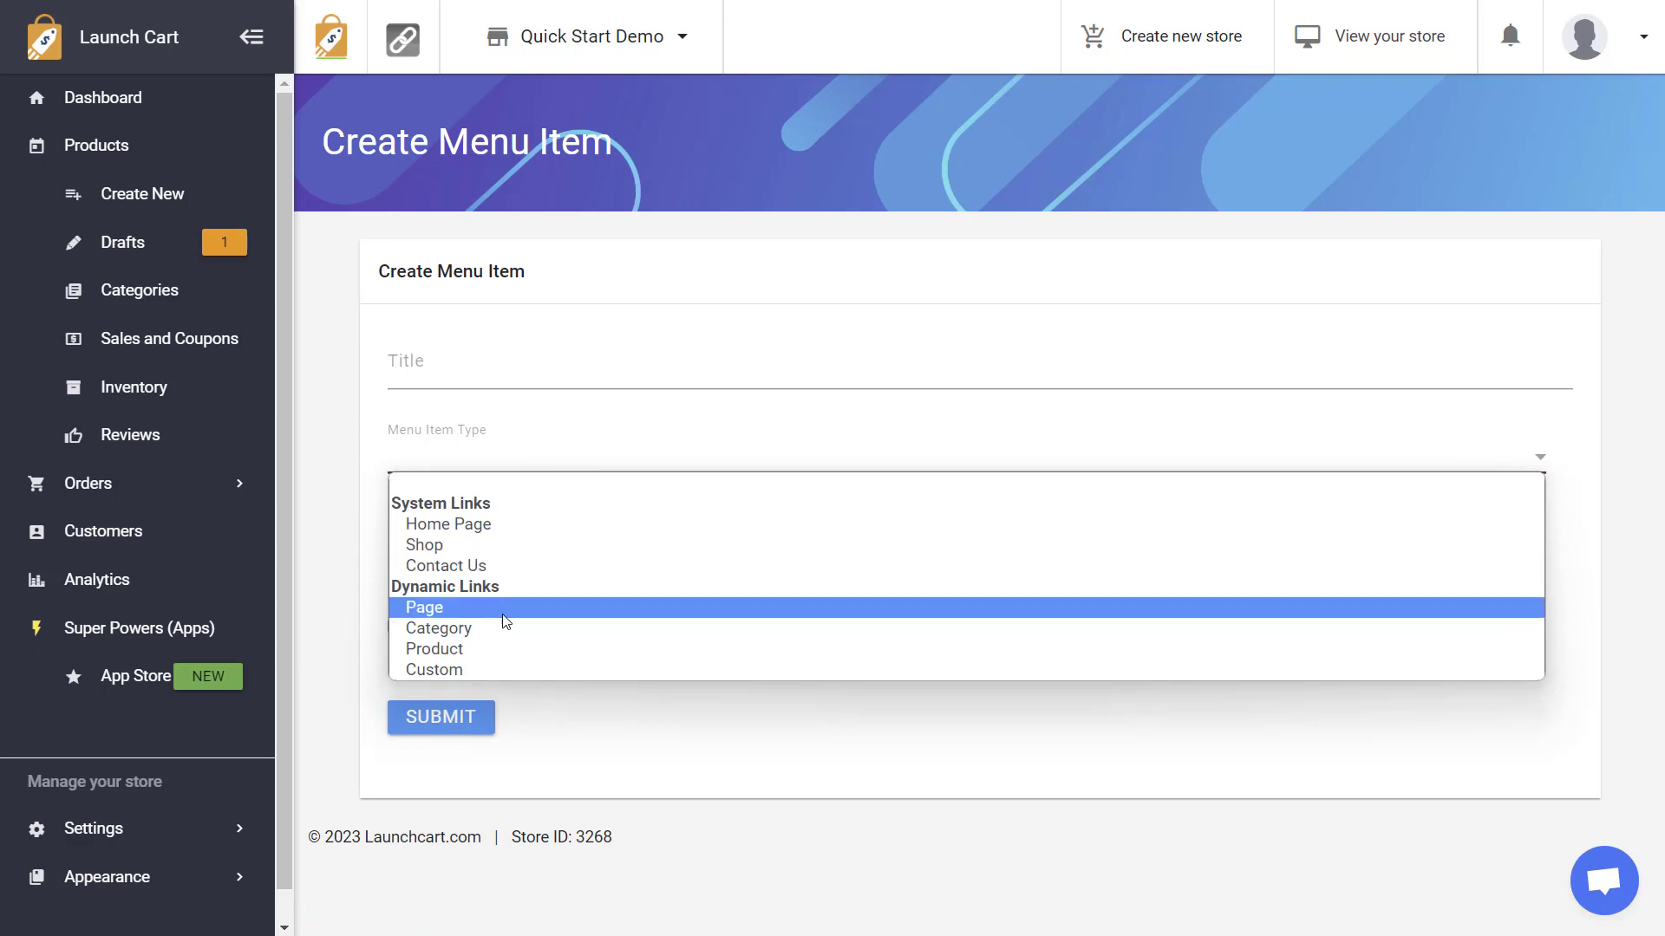
pyautogui.click(506, 371)
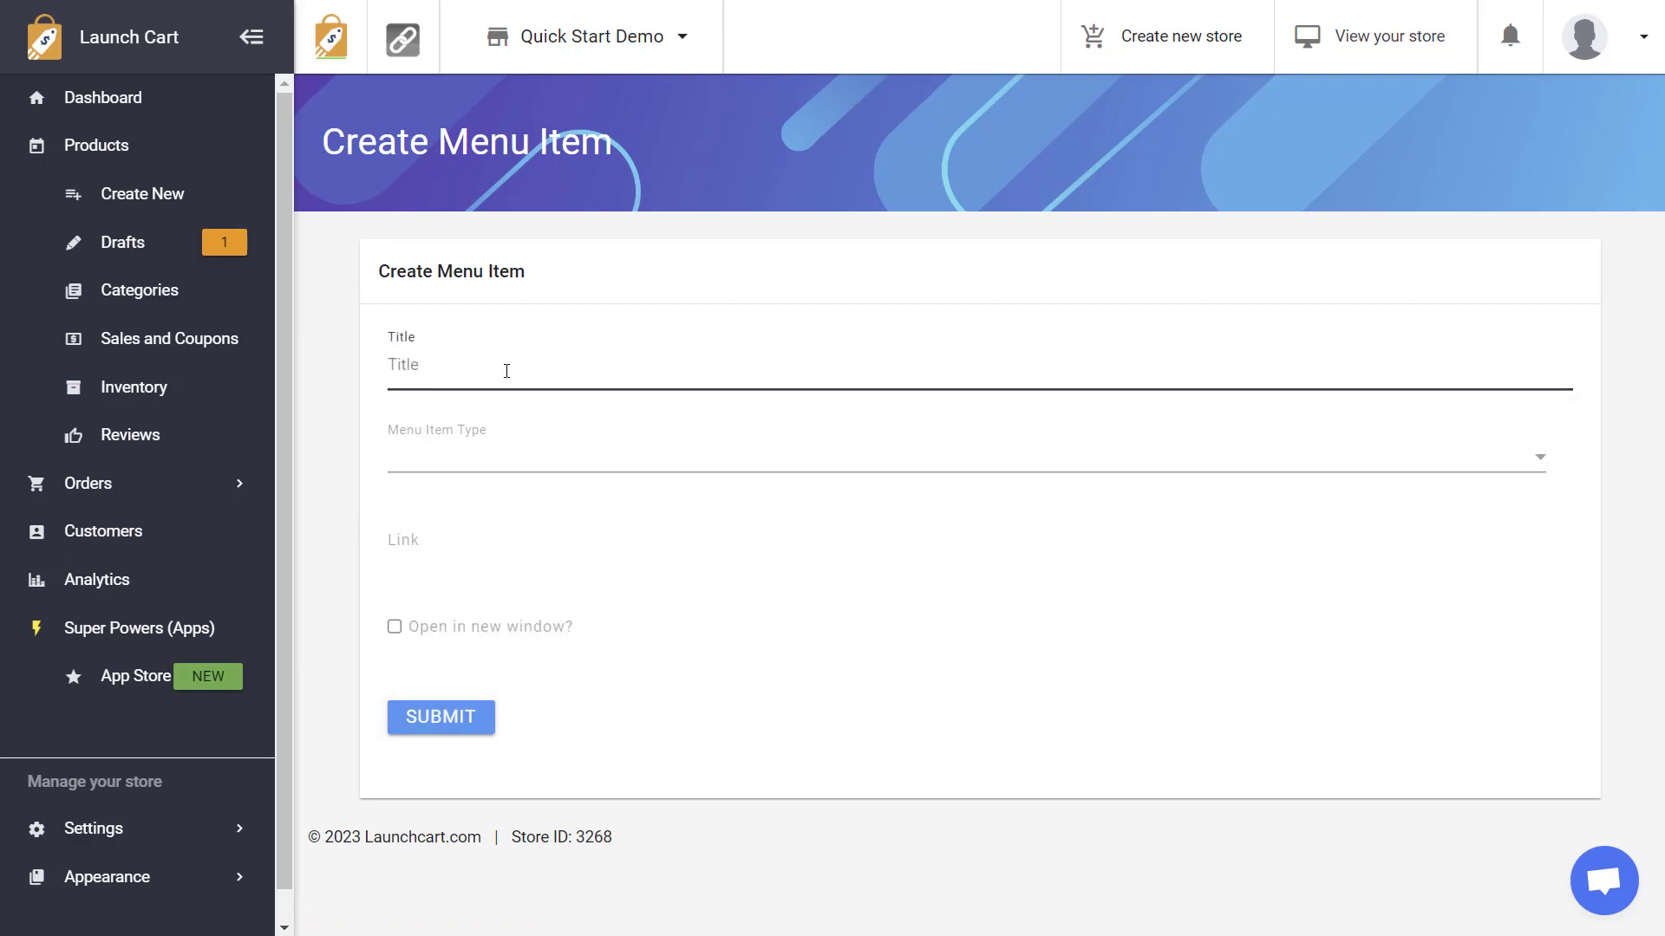
pyautogui.write('Direct Product')
pyautogui.click(476, 453)
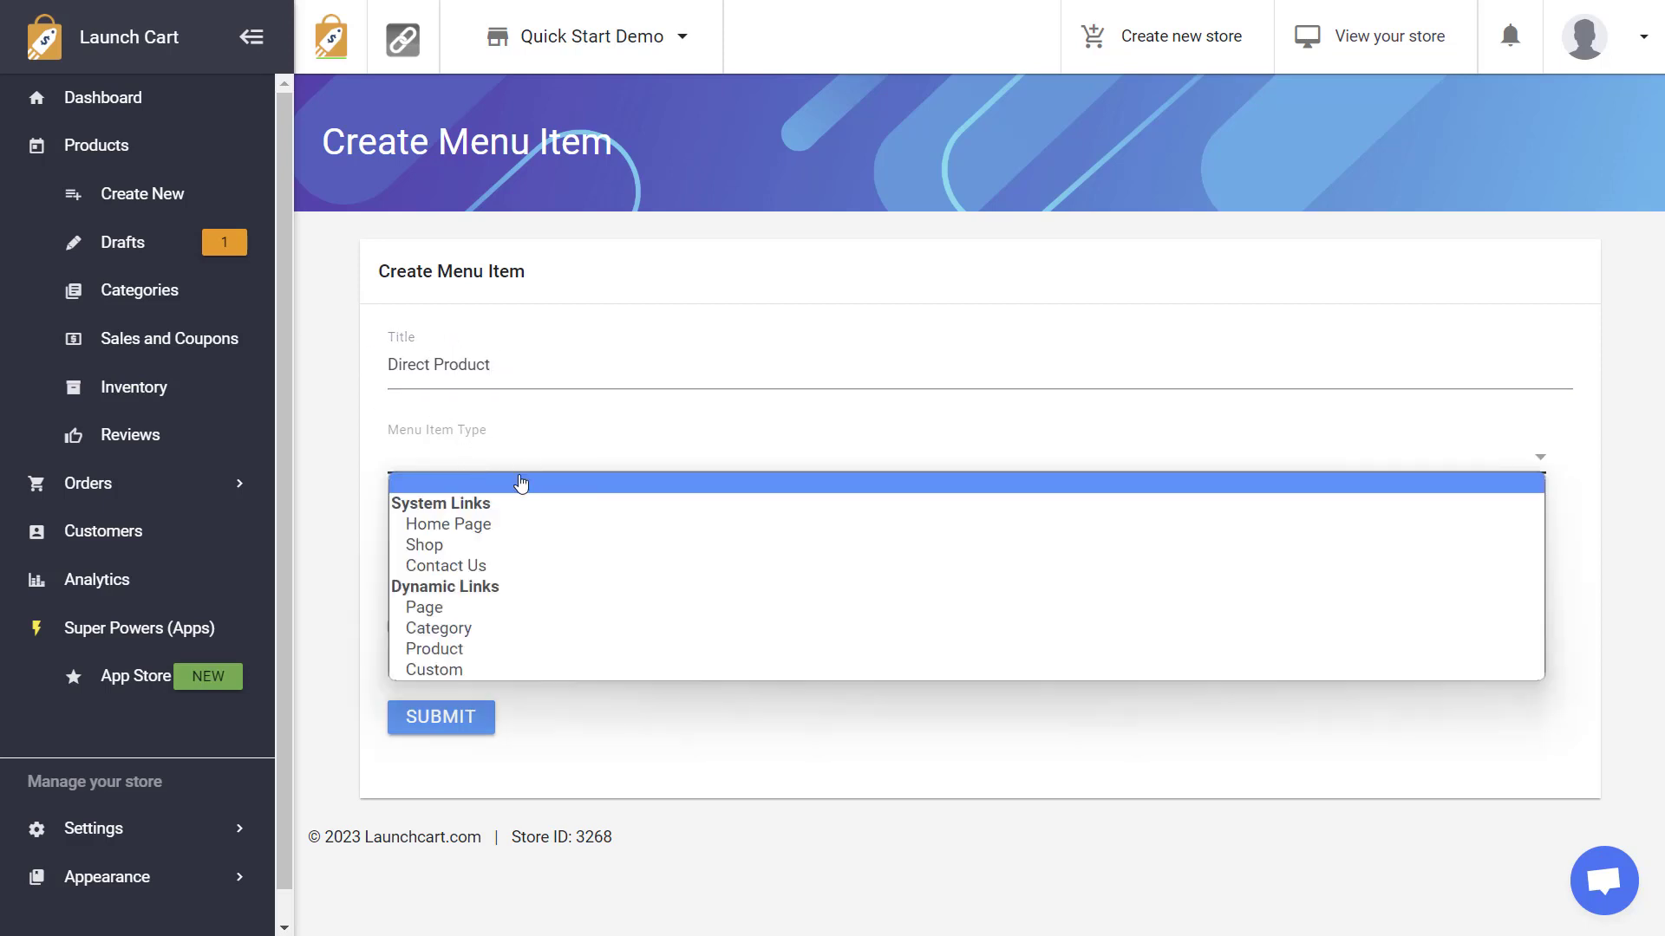
pyautogui.click(488, 649)
pyautogui.click(502, 579)
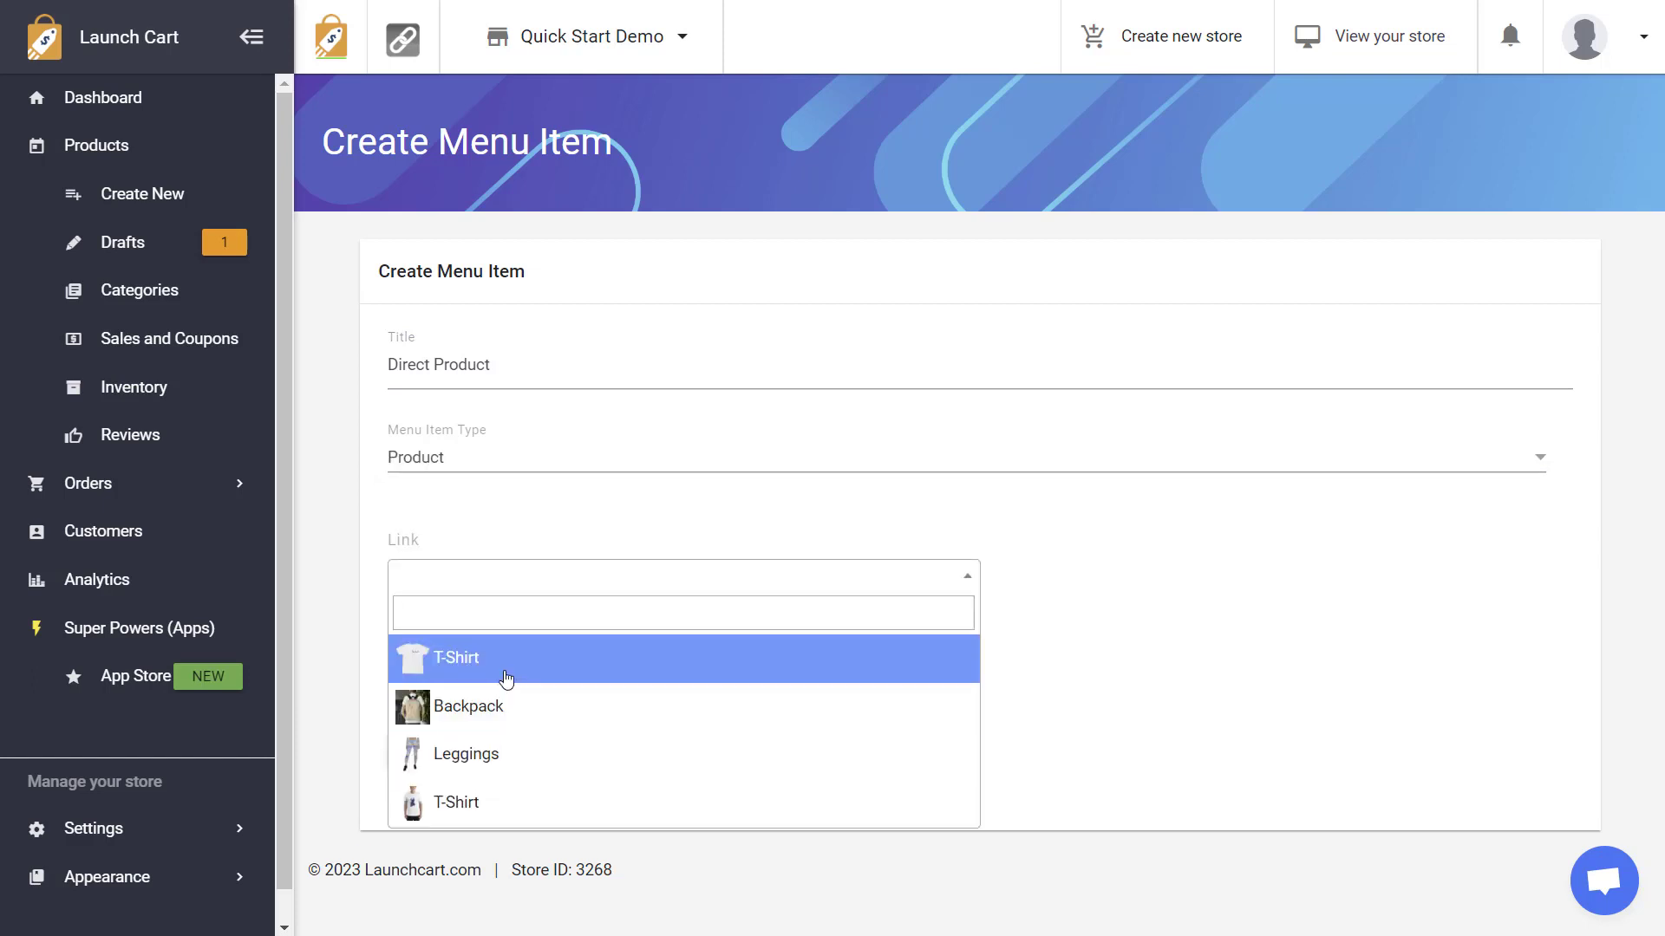
pyautogui.click(509, 669)
pyautogui.click(545, 360)
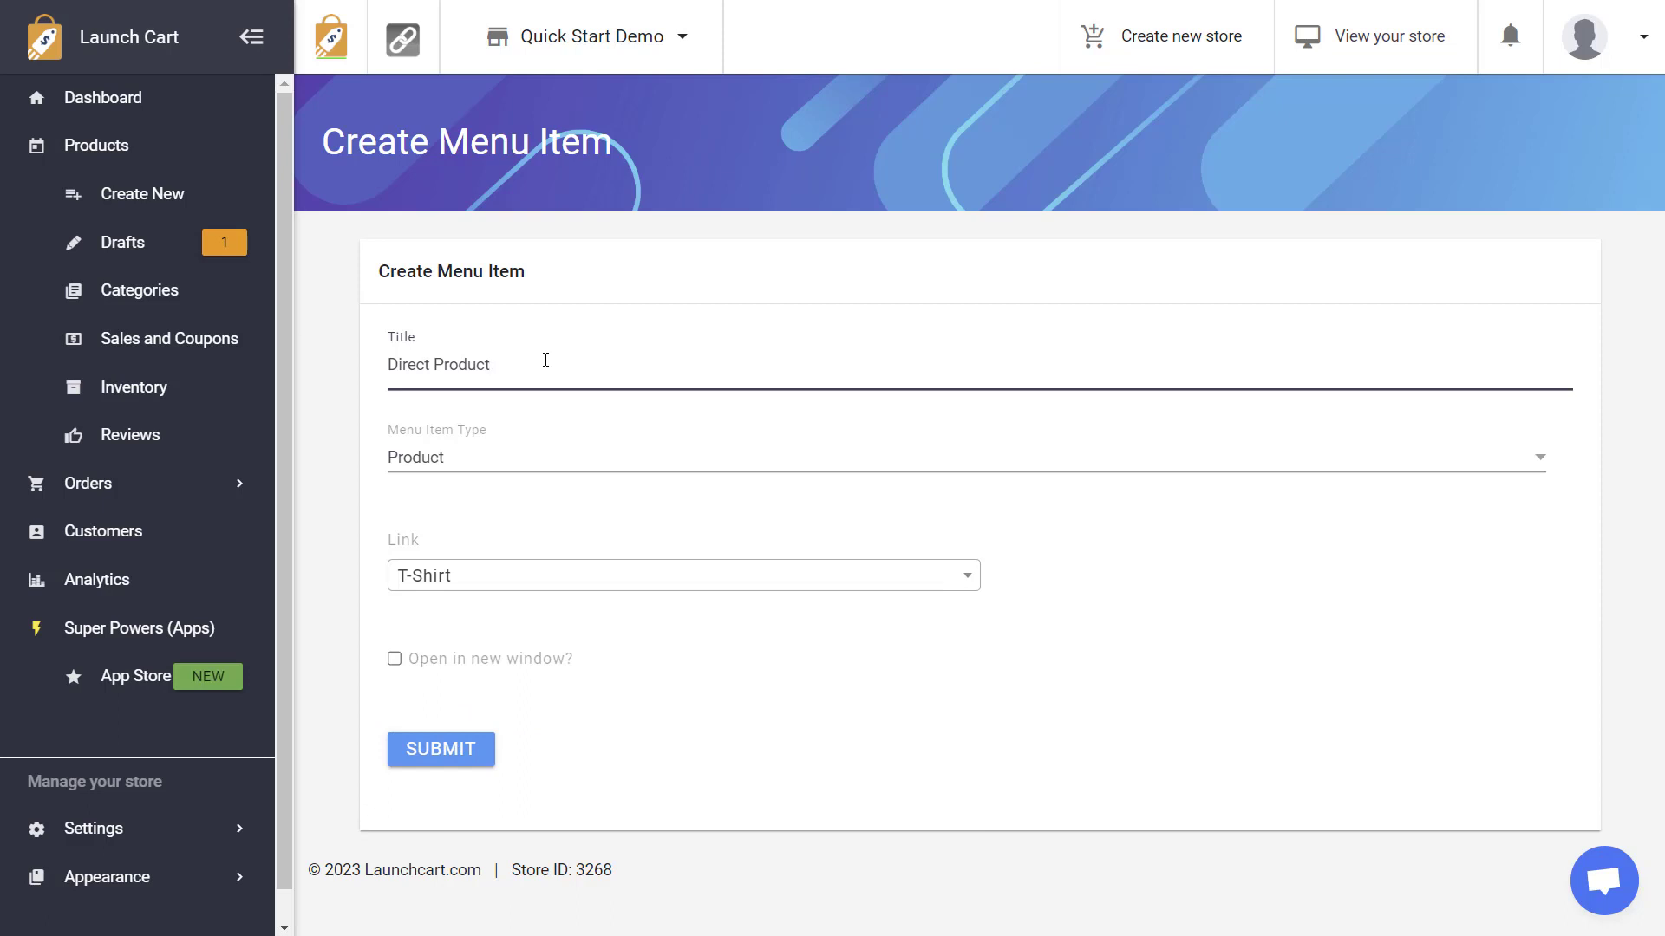
pyautogui.write('Tshirt')
pyautogui.click(460, 751)
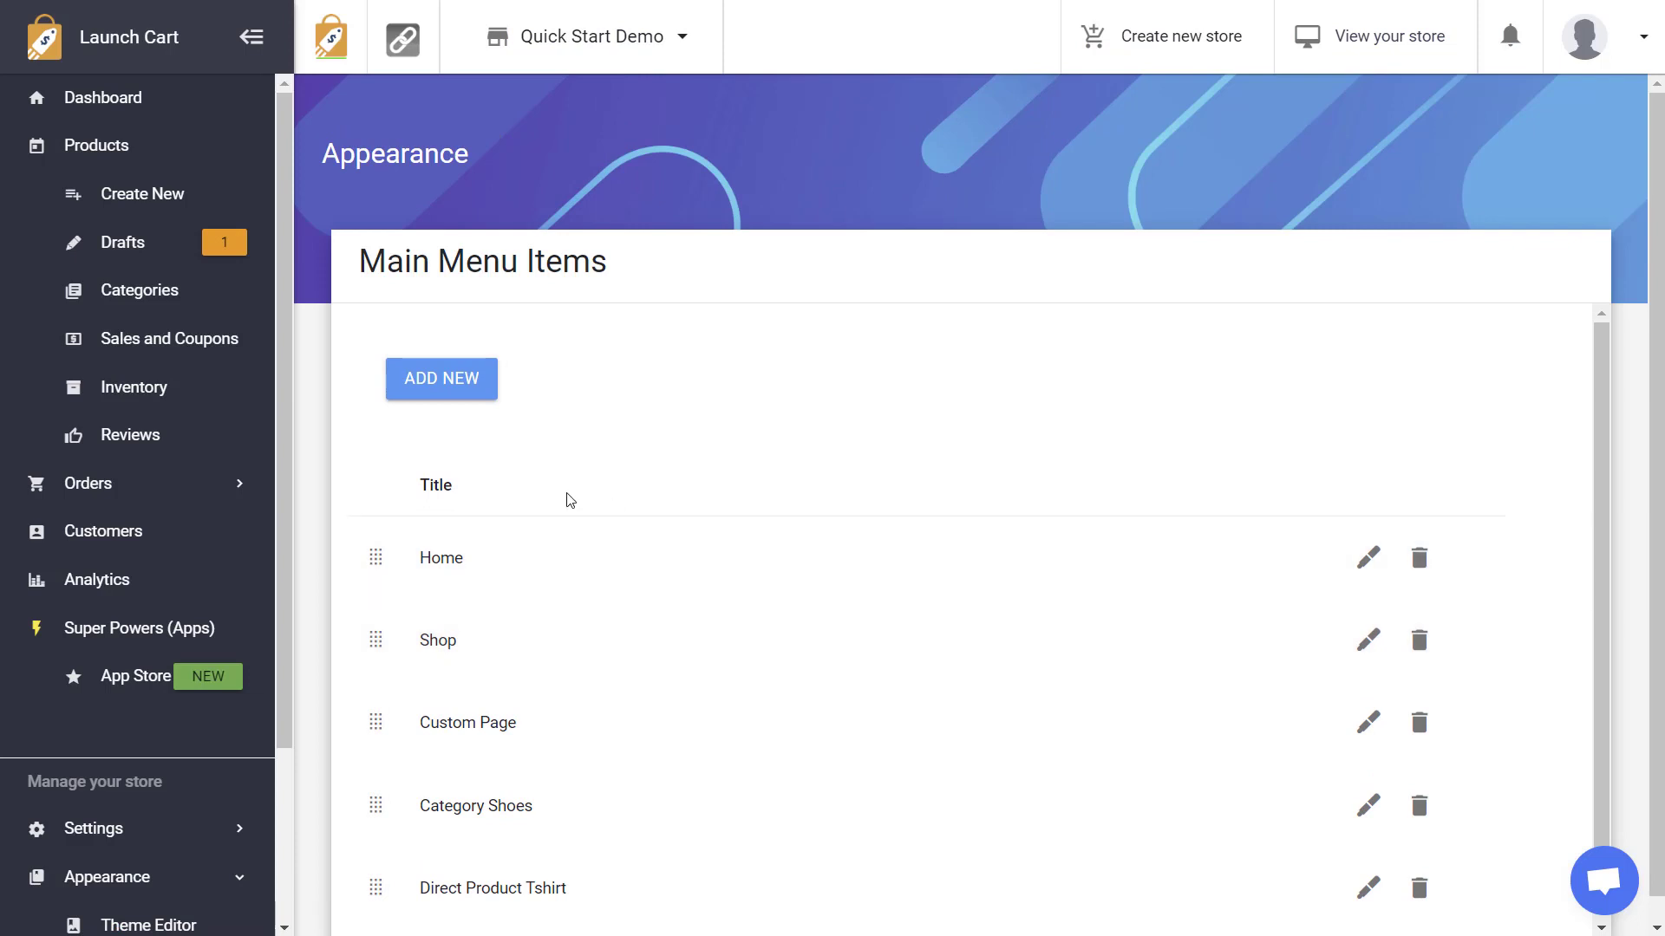
# - Add a 'Contact Us' menu item of type Page linked to the Contact Us page
pyautogui.click(461, 397)
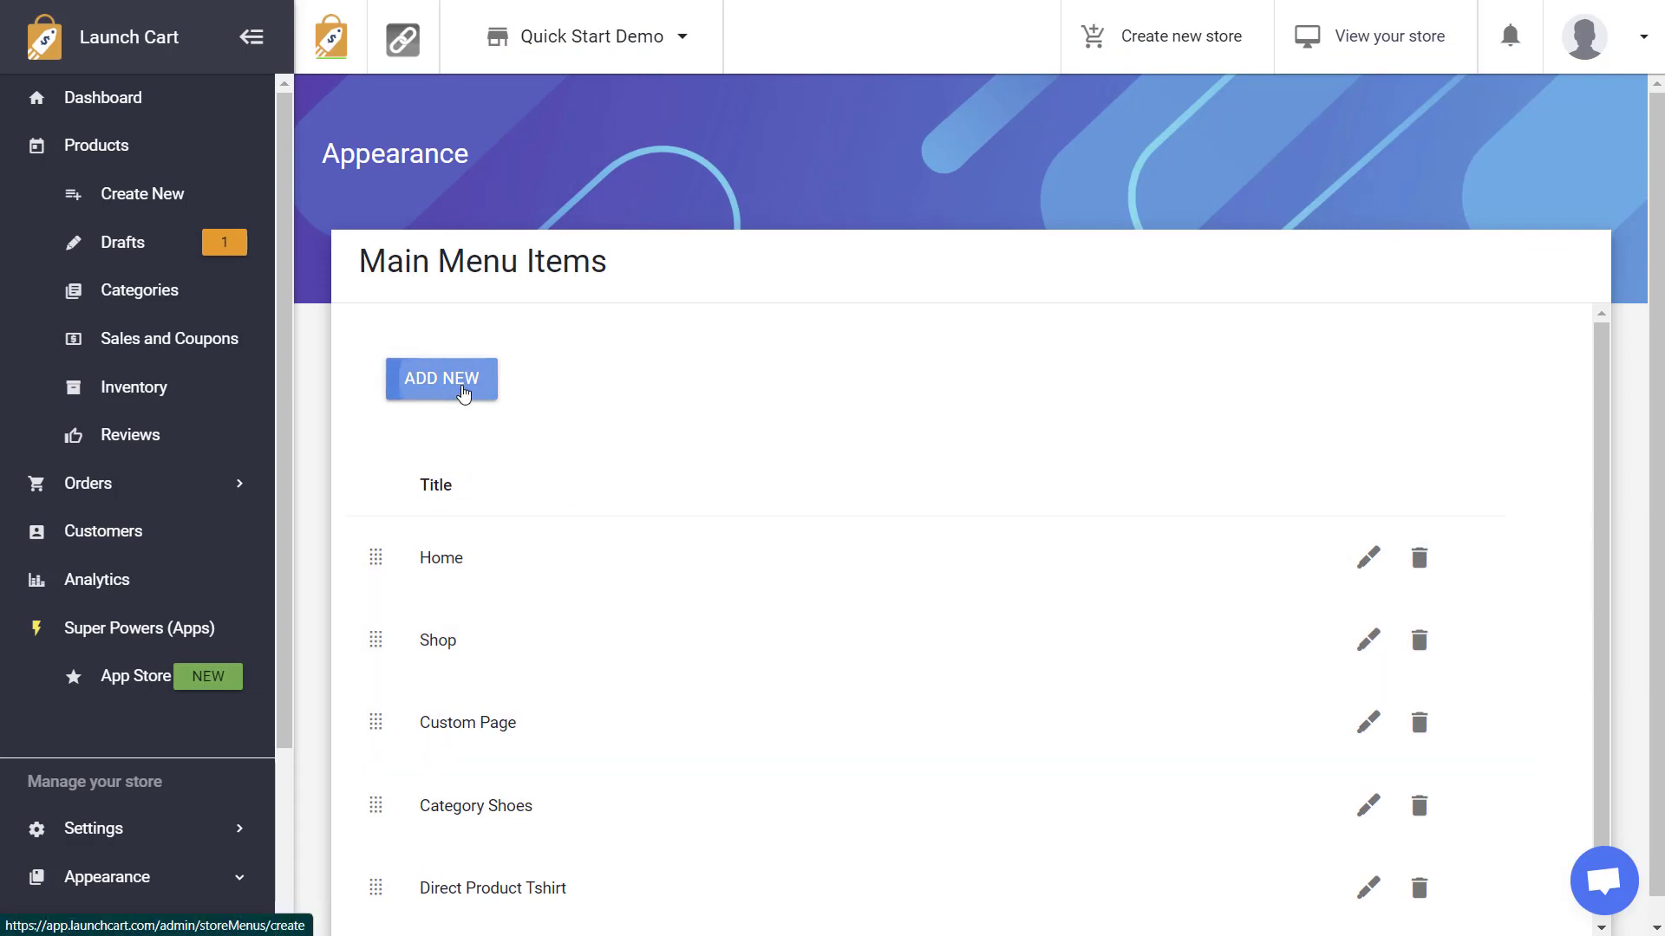
pyautogui.click(509, 465)
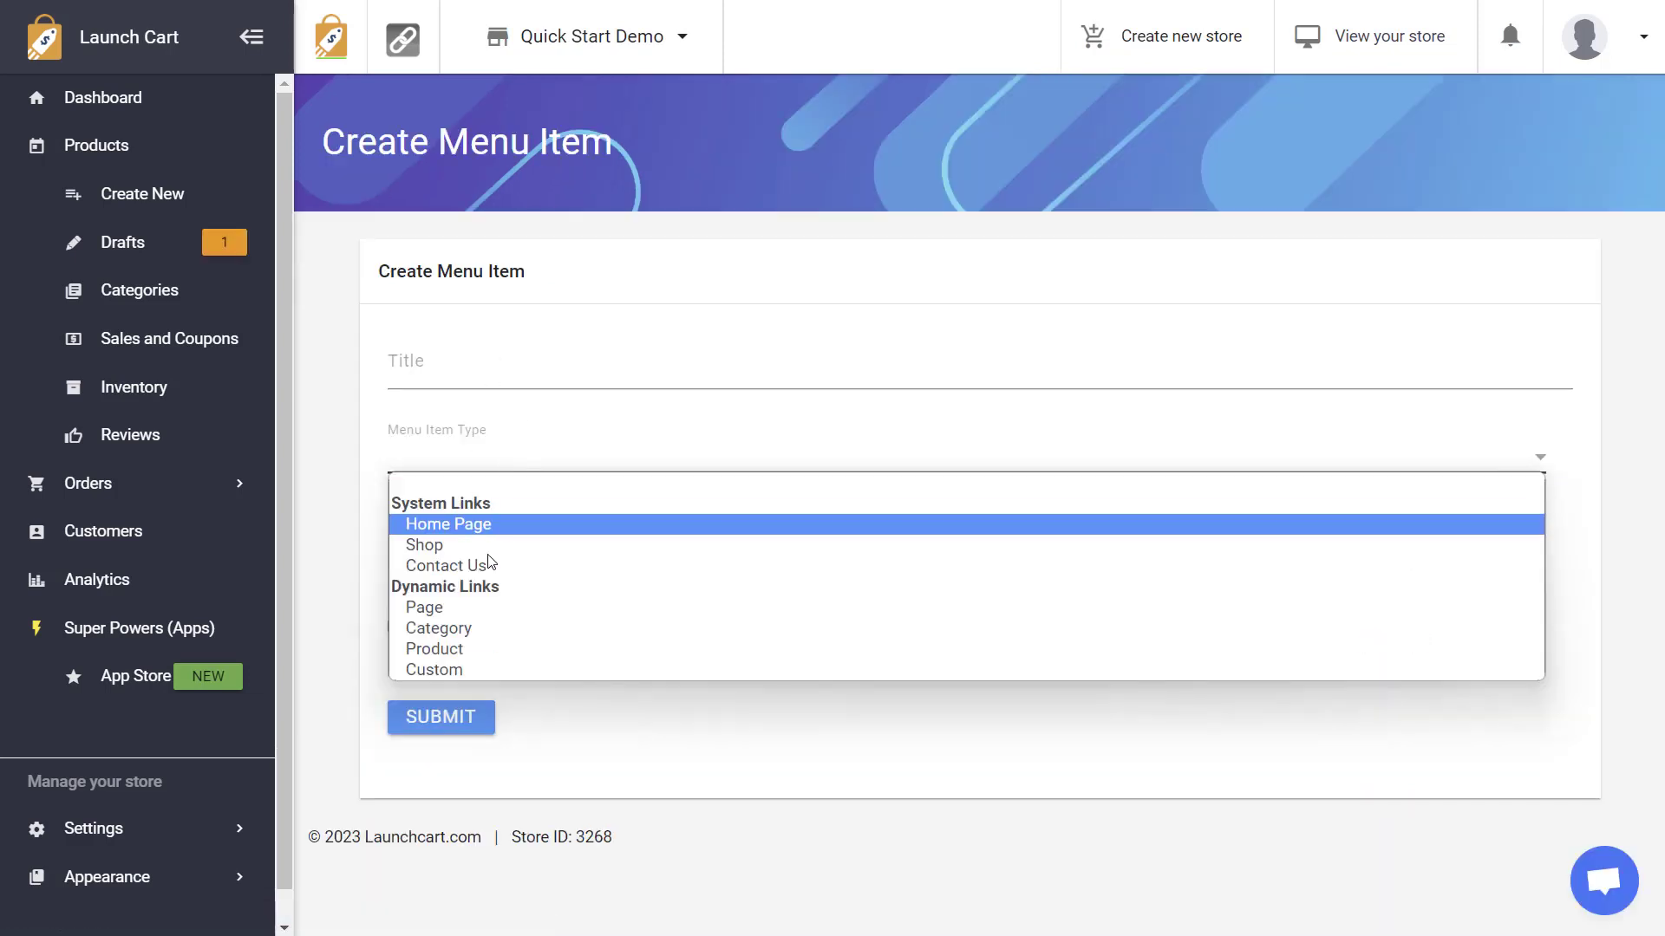
pyautogui.click(470, 607)
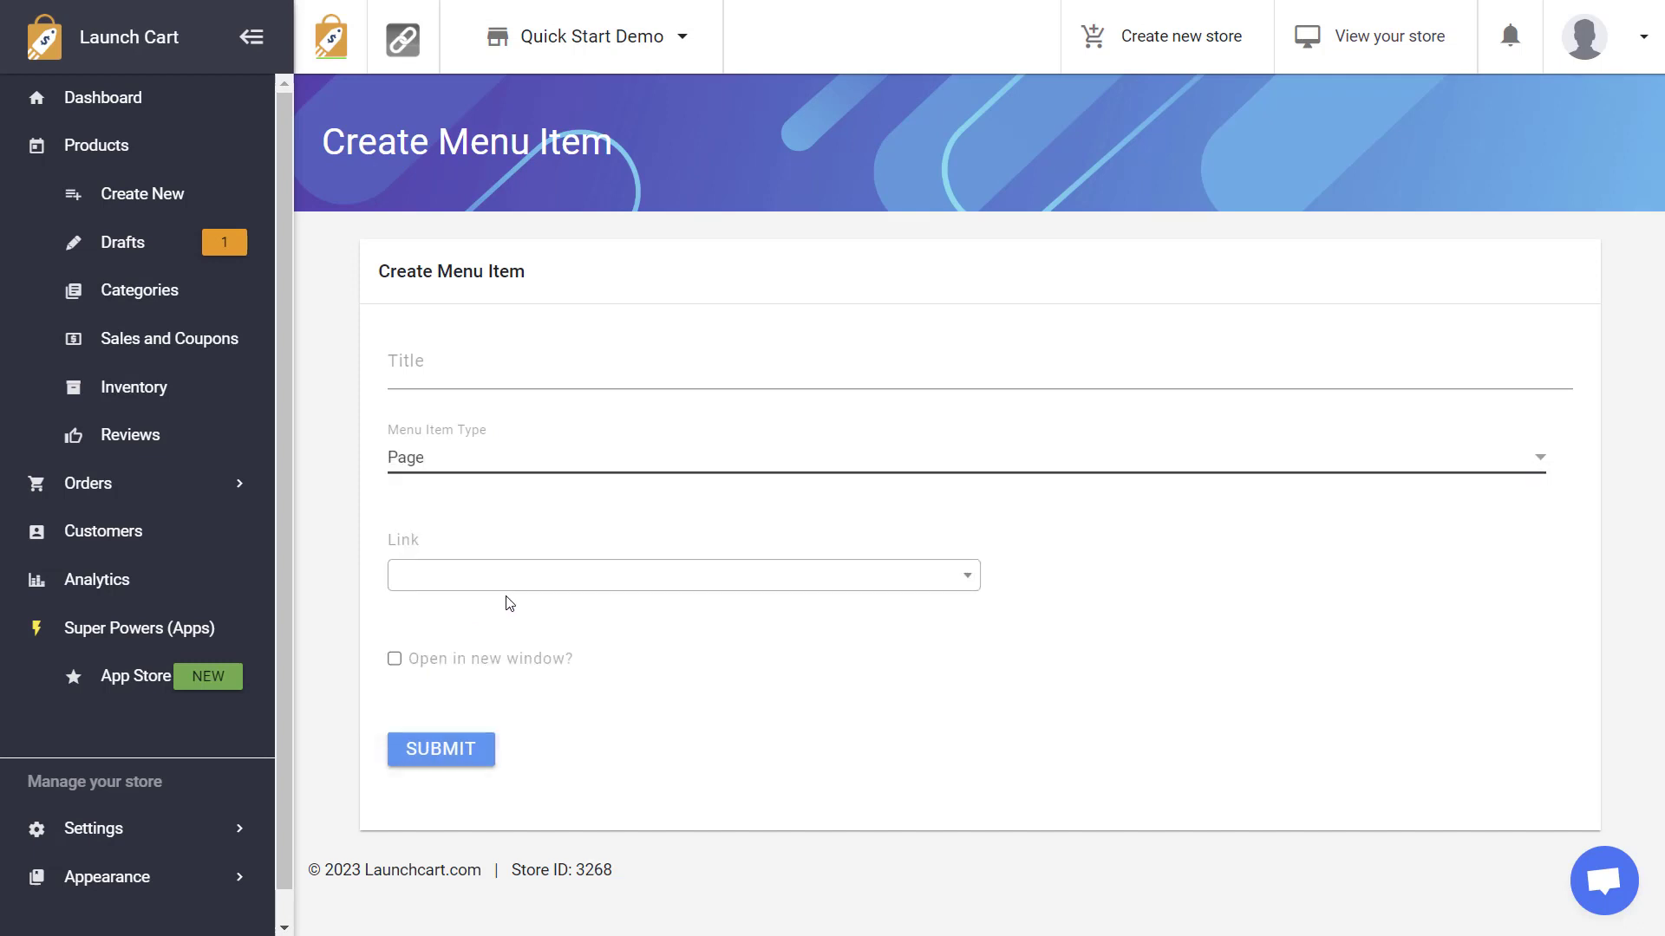
pyautogui.click(522, 577)
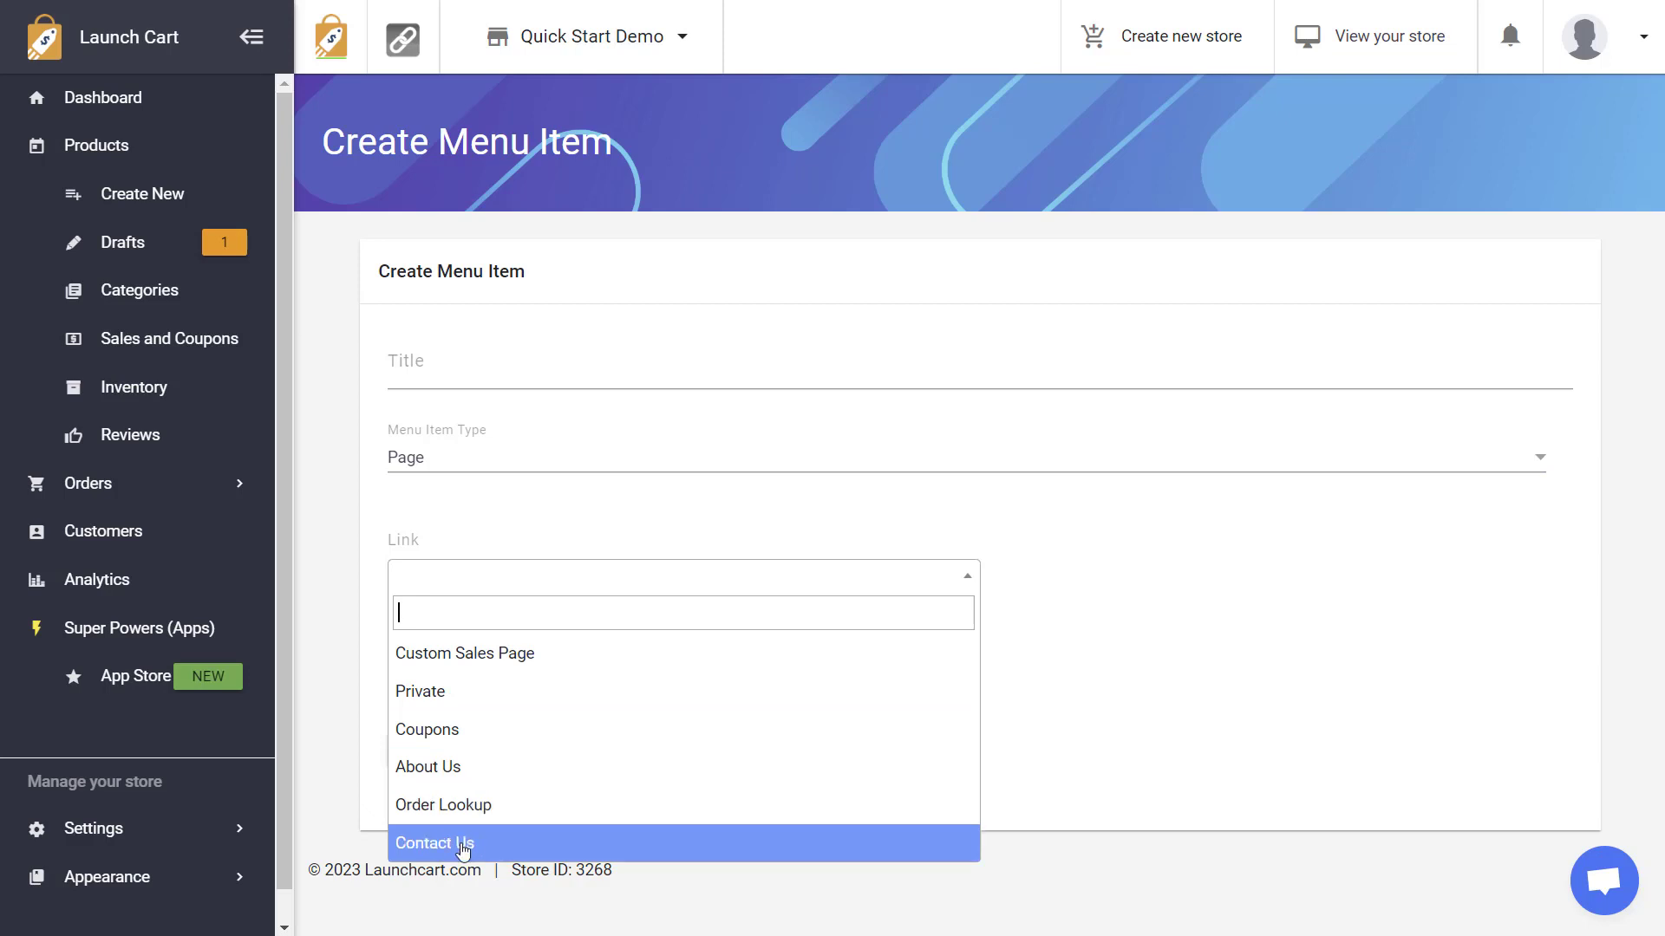
pyautogui.click(506, 382)
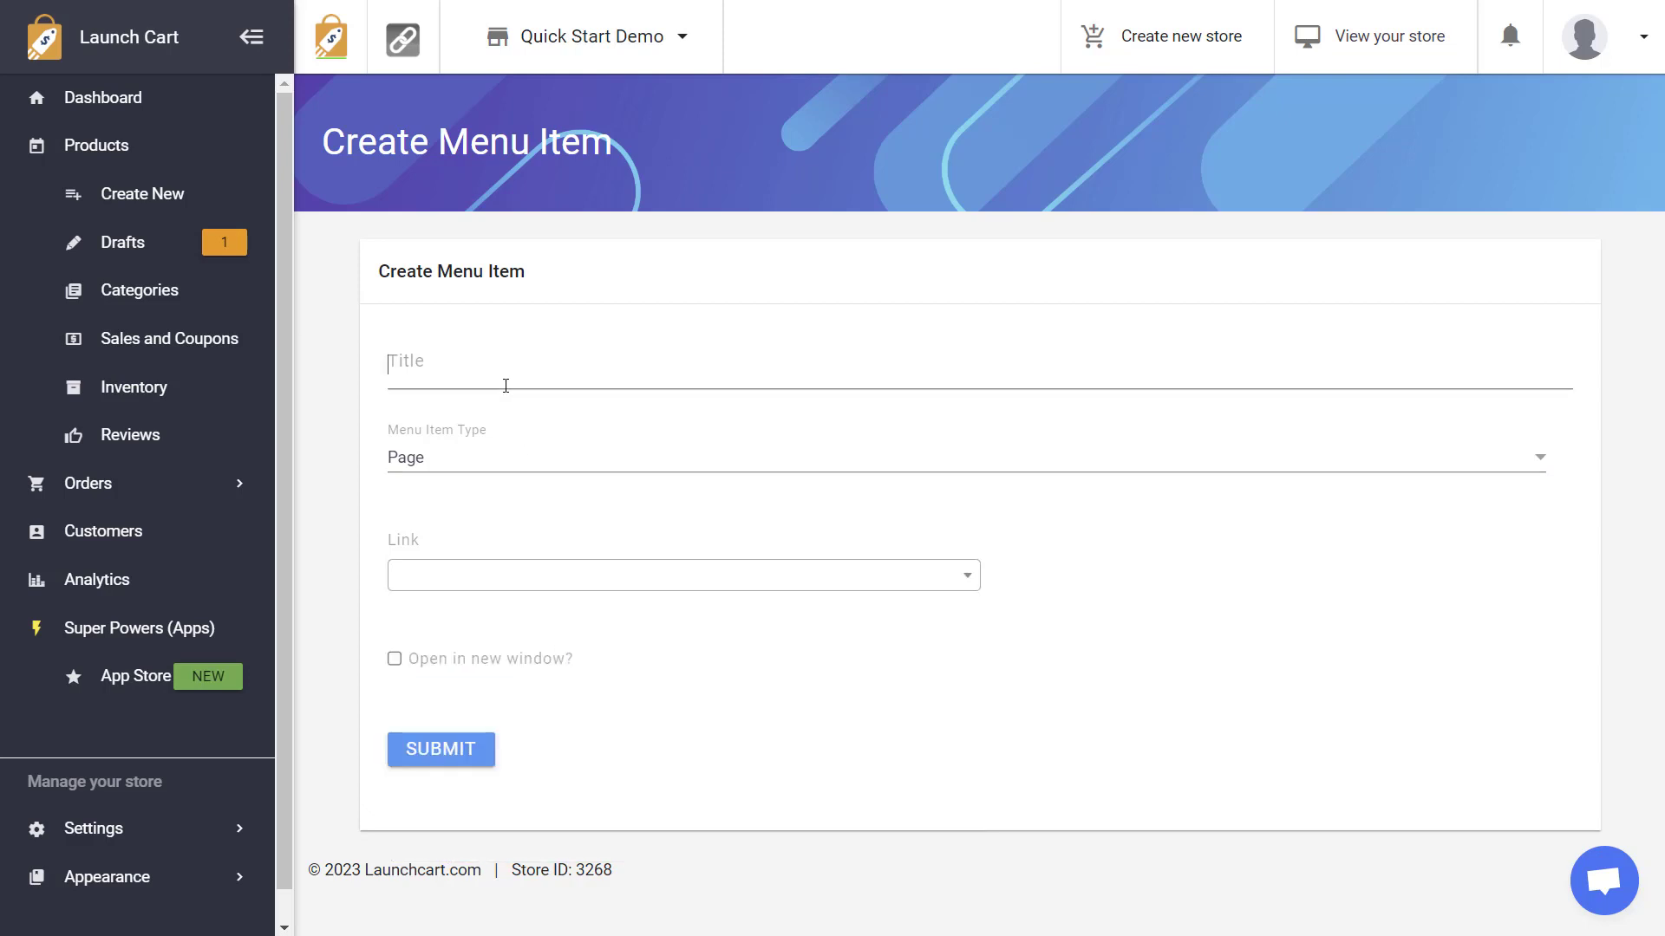
pyautogui.write('Contact ')
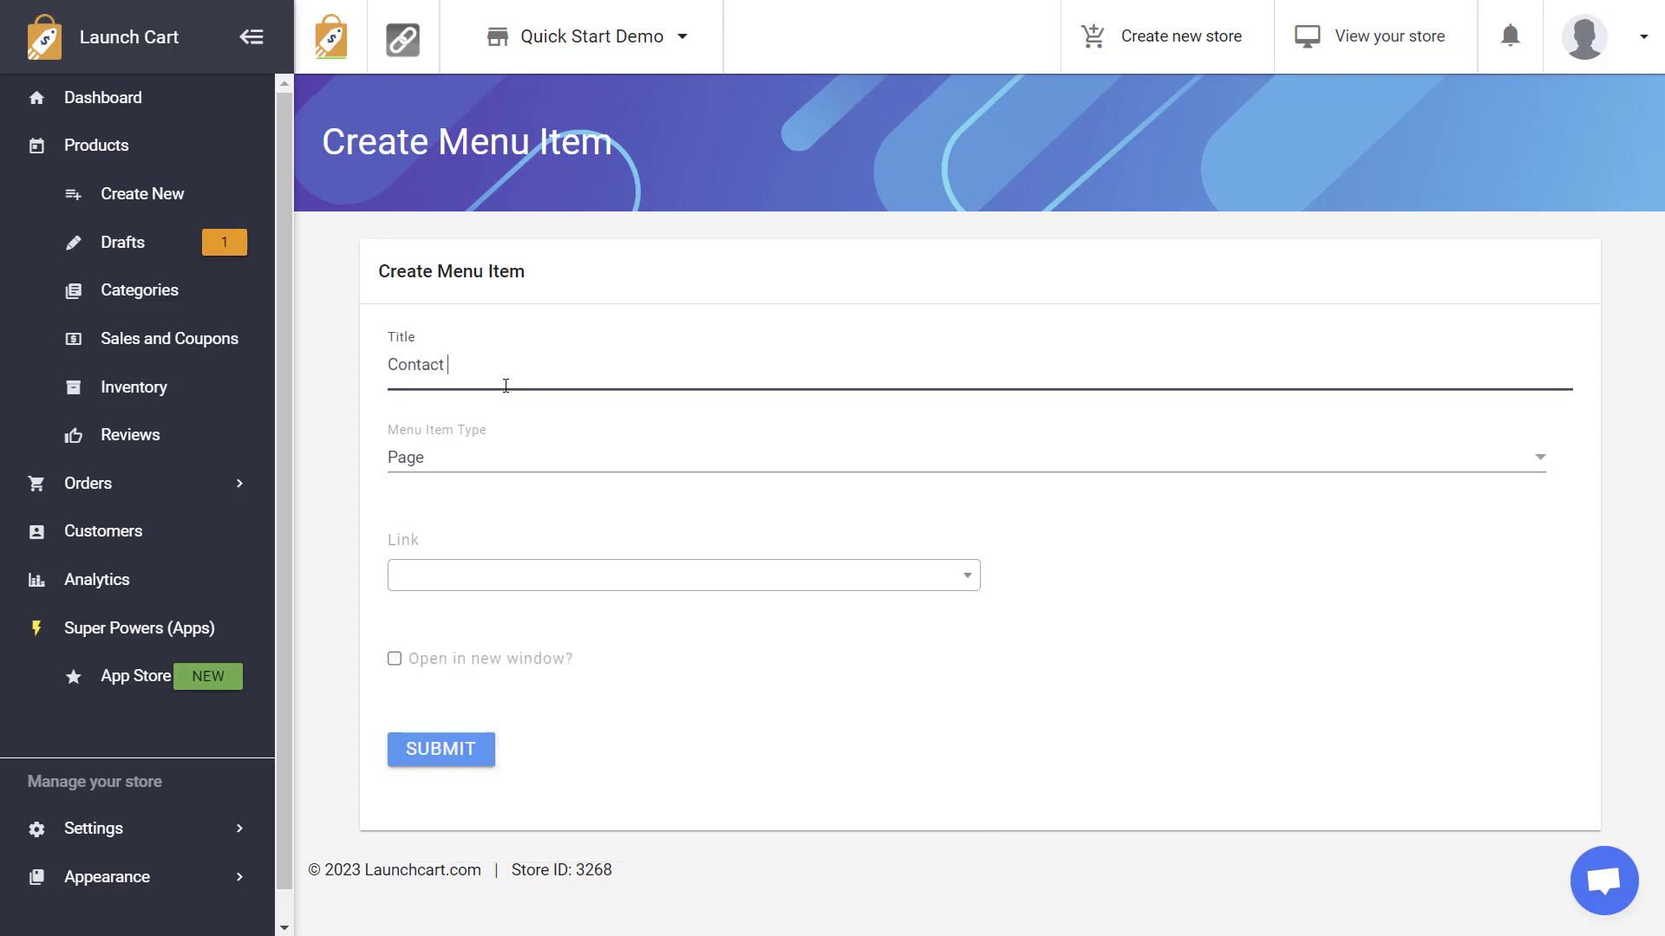
pyautogui.write('Us')
pyautogui.click(466, 576)
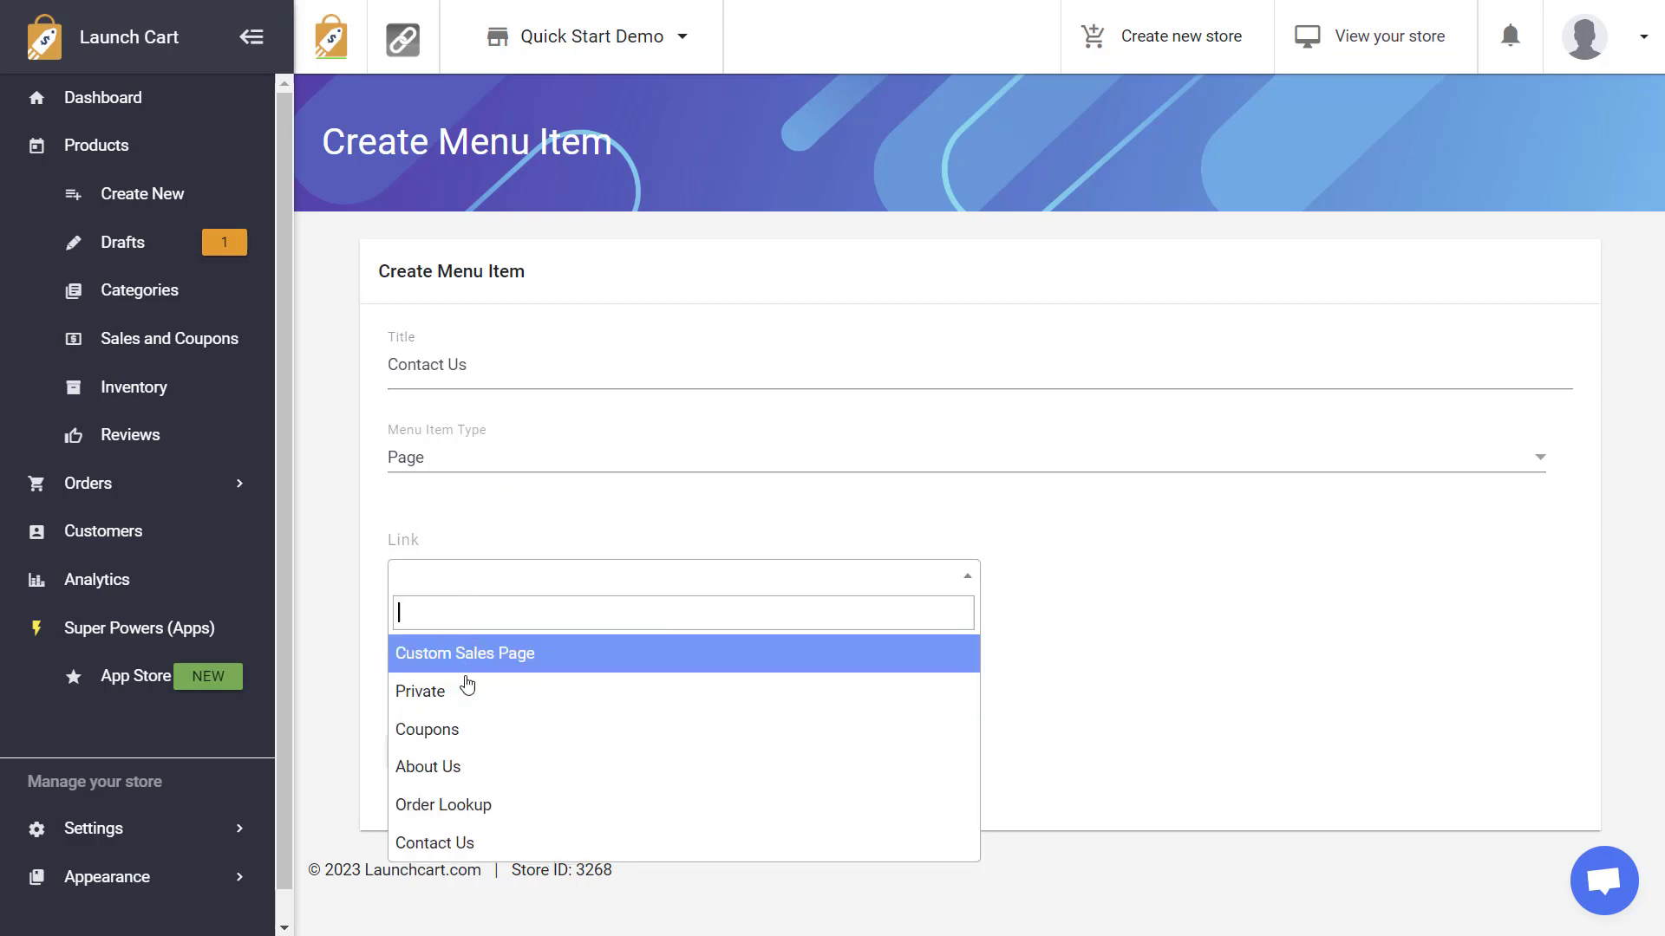
pyautogui.click(472, 842)
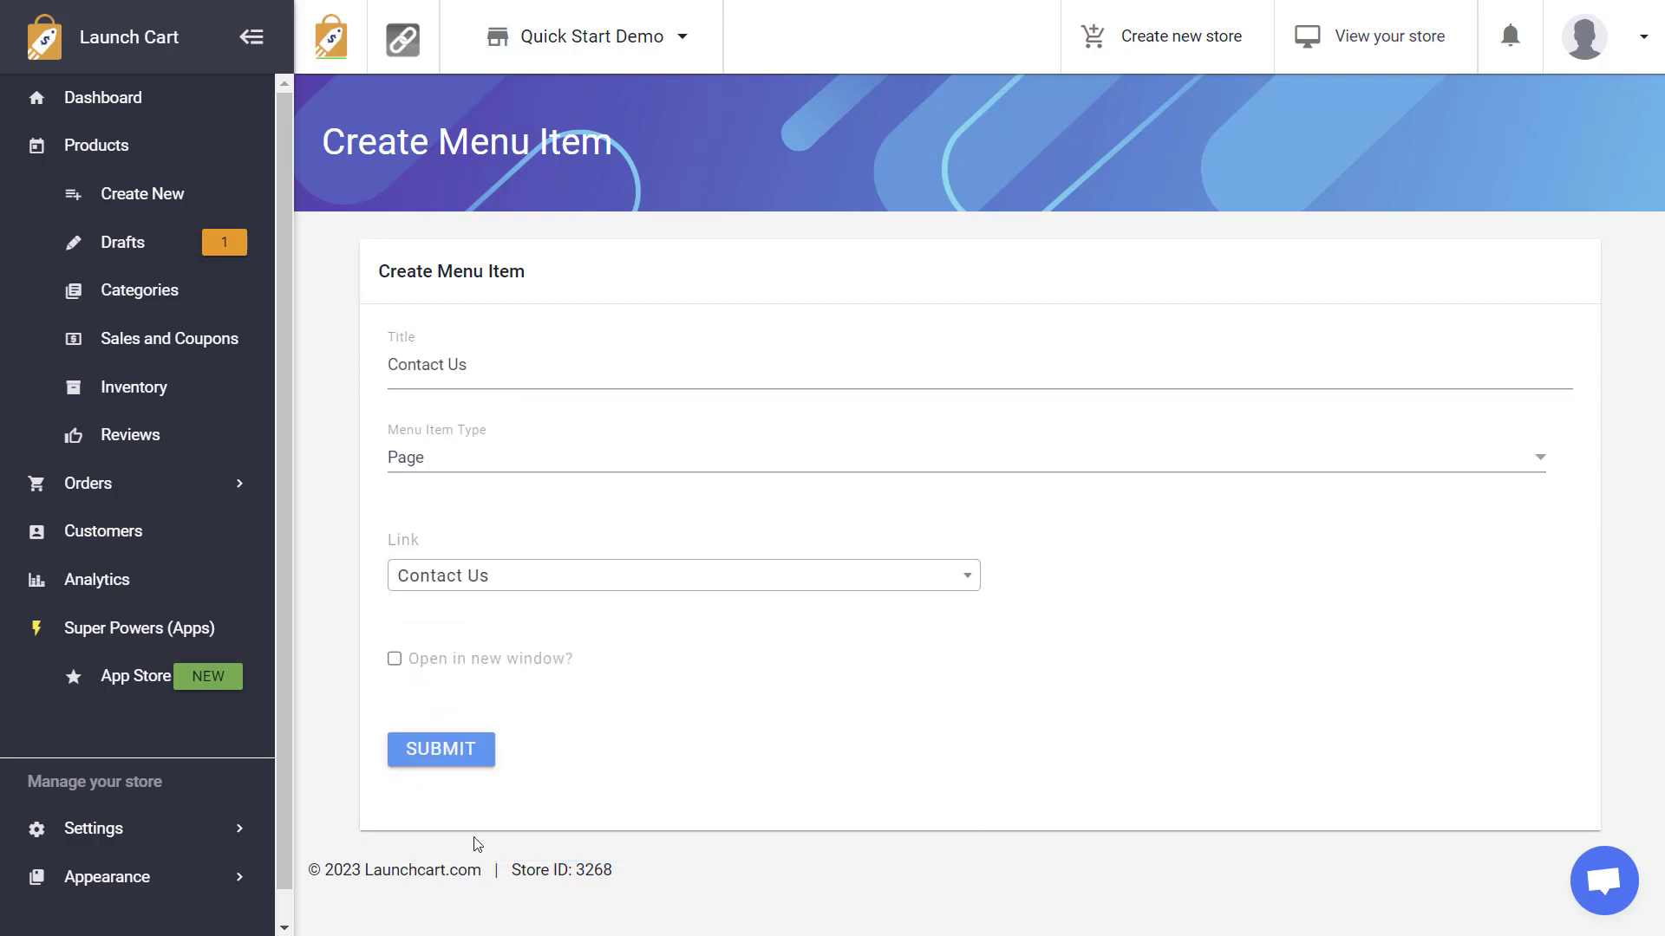
pyautogui.click(424, 751)
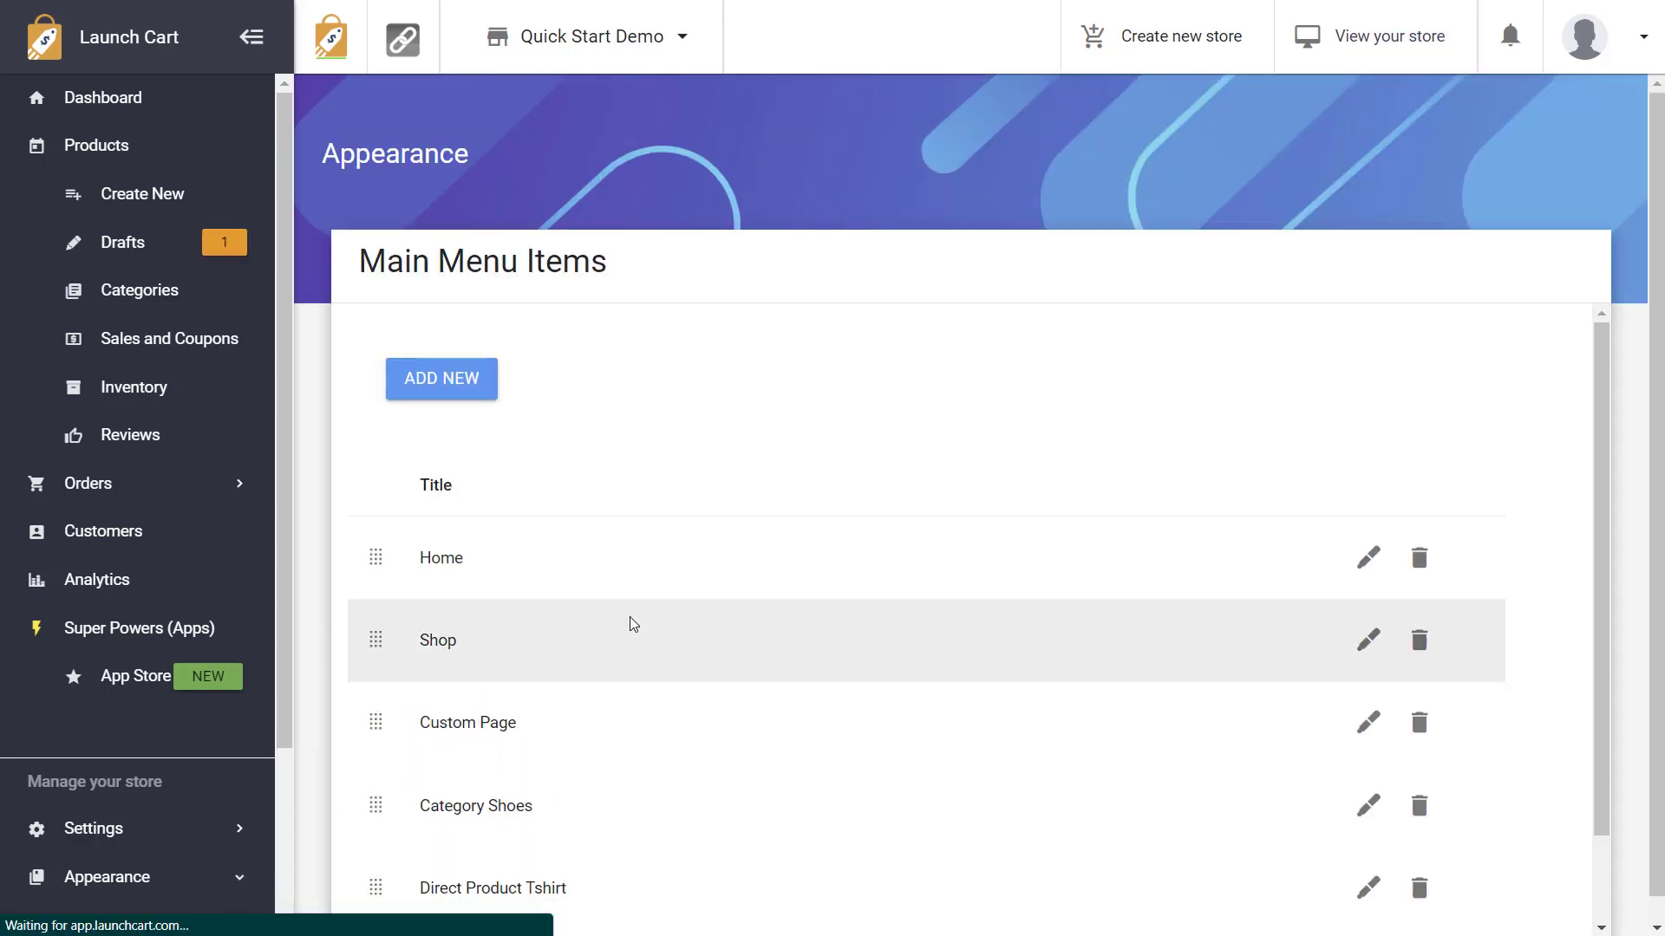
# - Reorder the menu so Direct Product Tshirt sits right after Shop
pyautogui.scroll(-1, 634, 625)
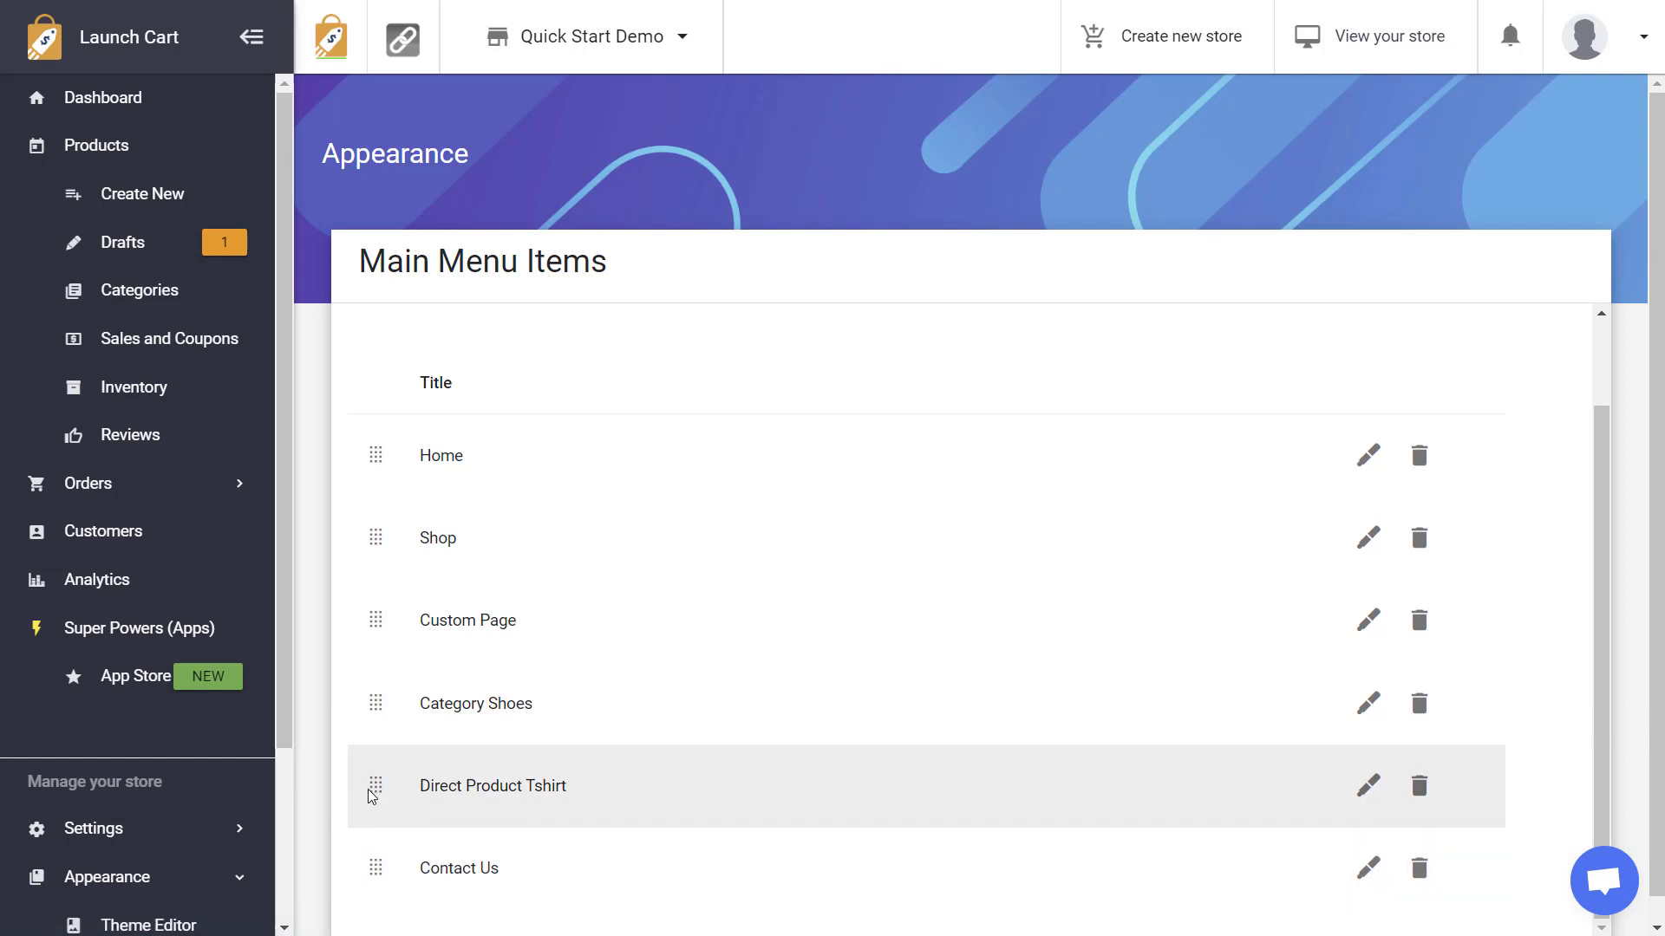
pyautogui.moveTo(377, 796); pyautogui.dragTo(371, 536)
pyautogui.moveTo(371, 636); pyautogui.dragTo(532, 555)
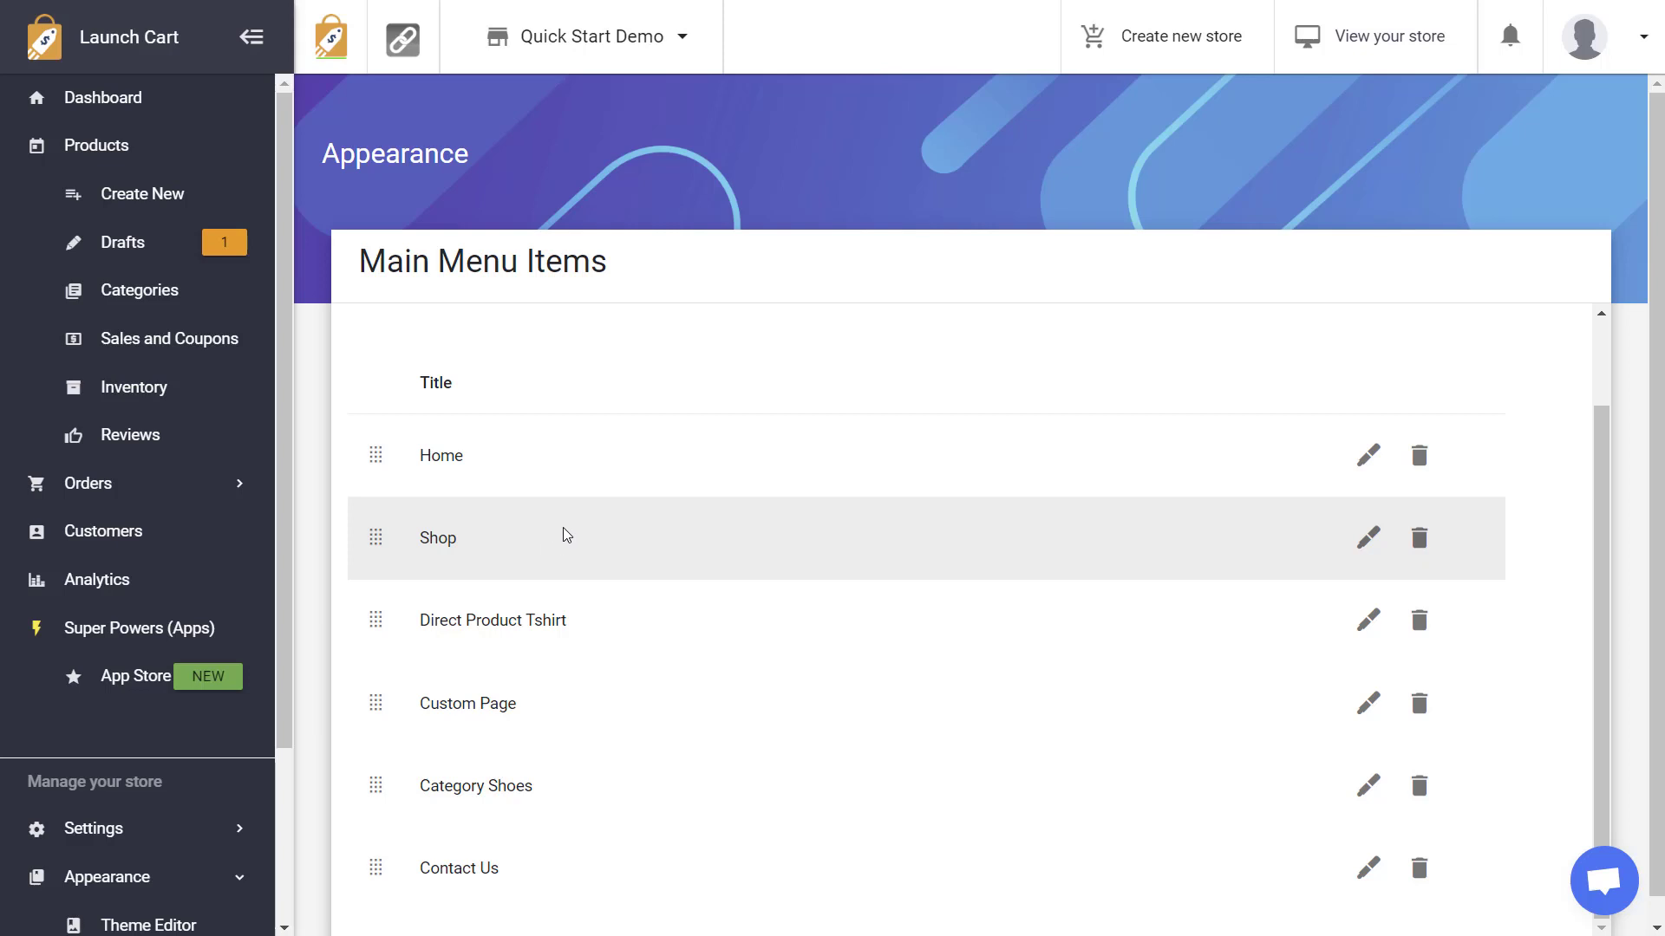